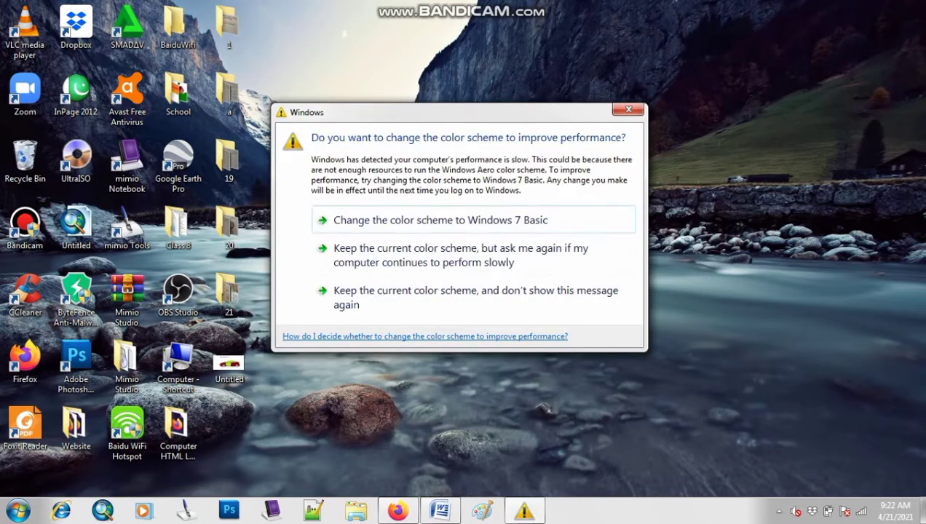
Keep the current color scheme with the message not shown again, and start Microsoft Office Word 2007
{"action": "left_click", "coordinate": [466, 297]}
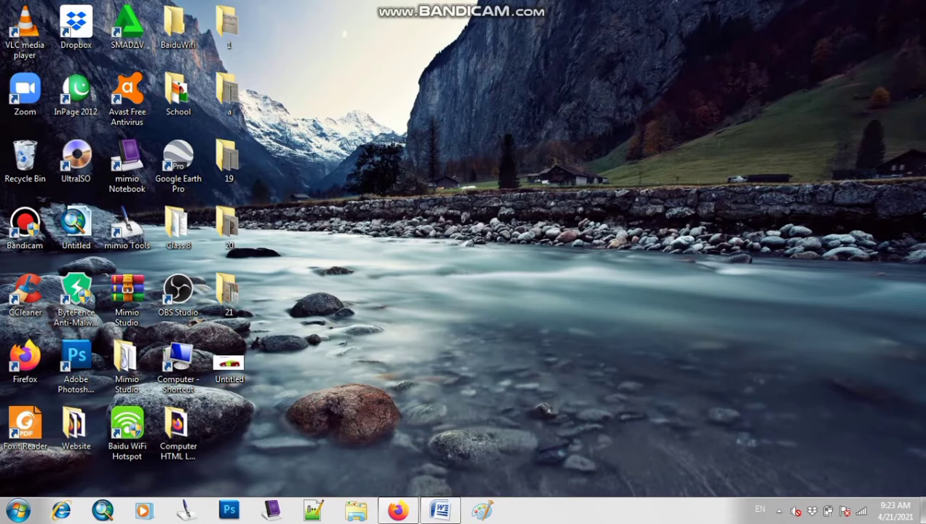
{"action": "left_click", "coordinate": [17, 510]}
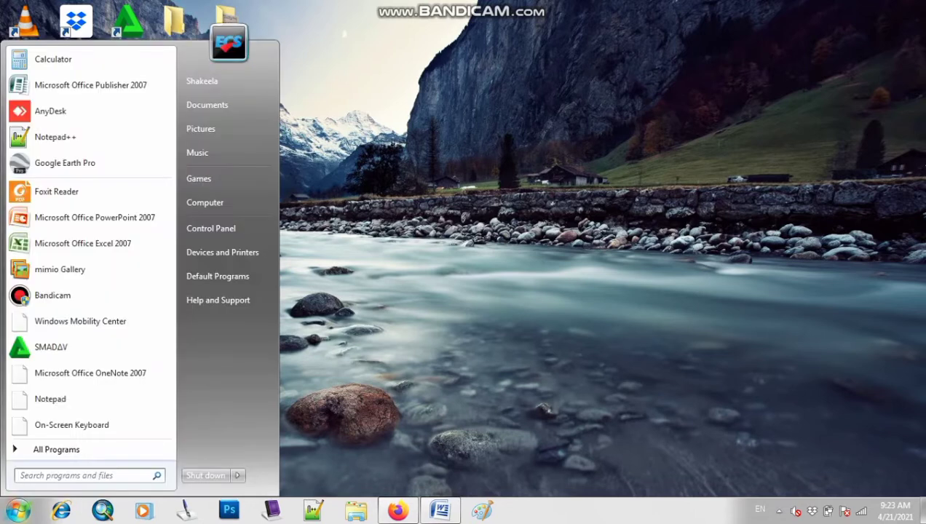
{"action": "left_click", "coordinate": [57, 450]}
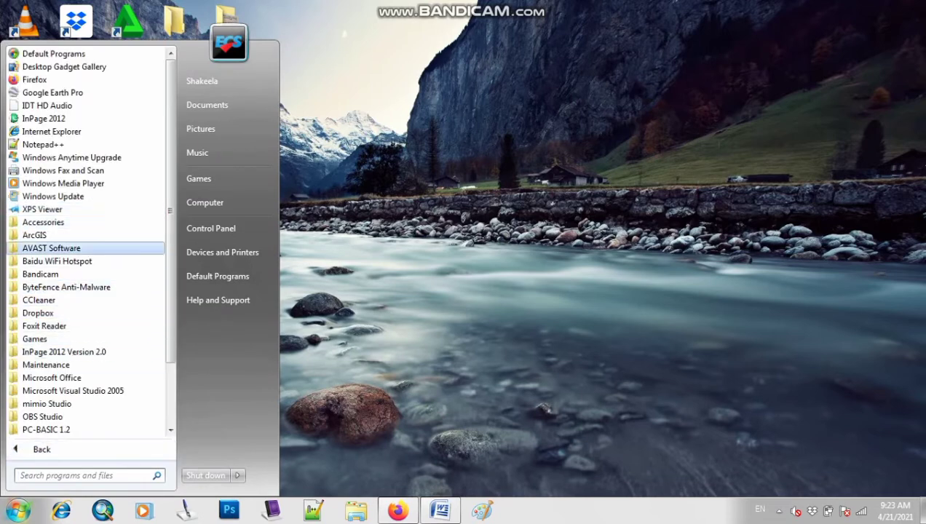
{"action": "left_click", "coordinate": [67, 378]}
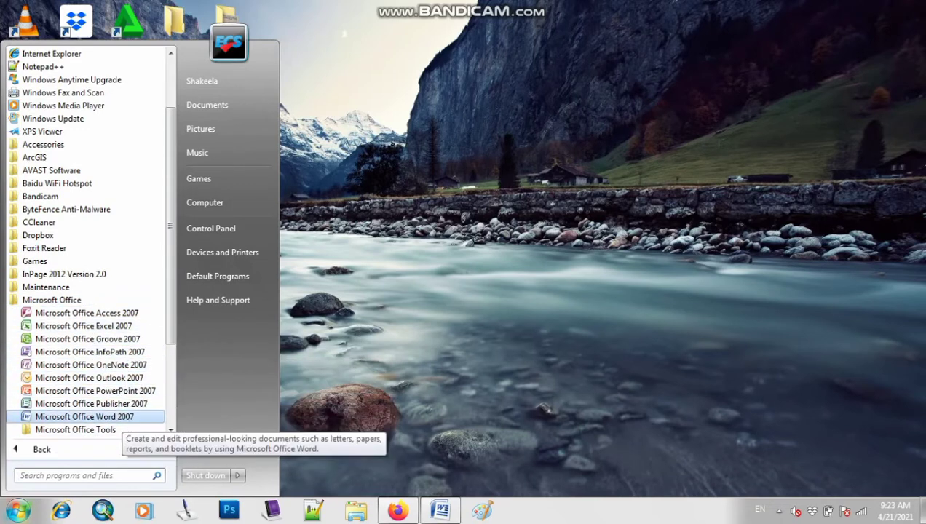
{"action": "left_click", "coordinate": [117, 417]}
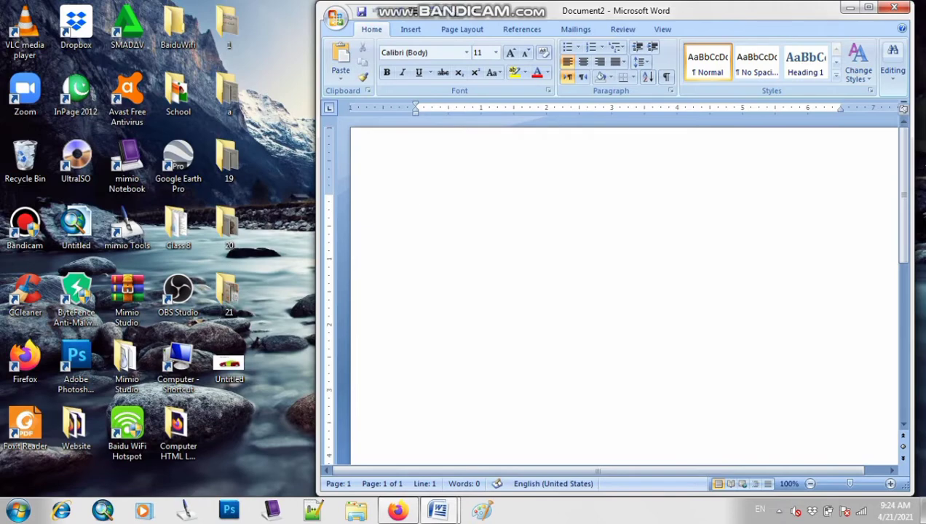
Close the new blank document and bring up the open document titled "Bold, Italic and Underline"
{"action": "left_click", "coordinate": [895, 7]}
{"action": "left_click", "coordinate": [439, 510]}
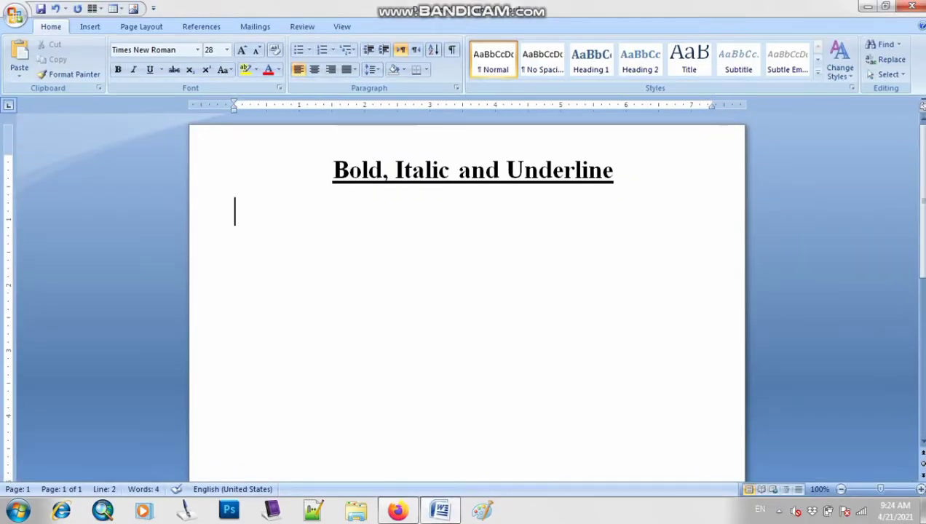
{"action": "left_click_drag", "start_coordinate": [334, 171], "coordinate": [615, 172]}
{"action": "left_click", "coordinate": [614, 172]}
{"action": "left_click", "coordinate": [333, 172]}
{"action": "left_click", "coordinate": [507, 172]}
{"action": "left_click", "coordinate": [615, 172]}
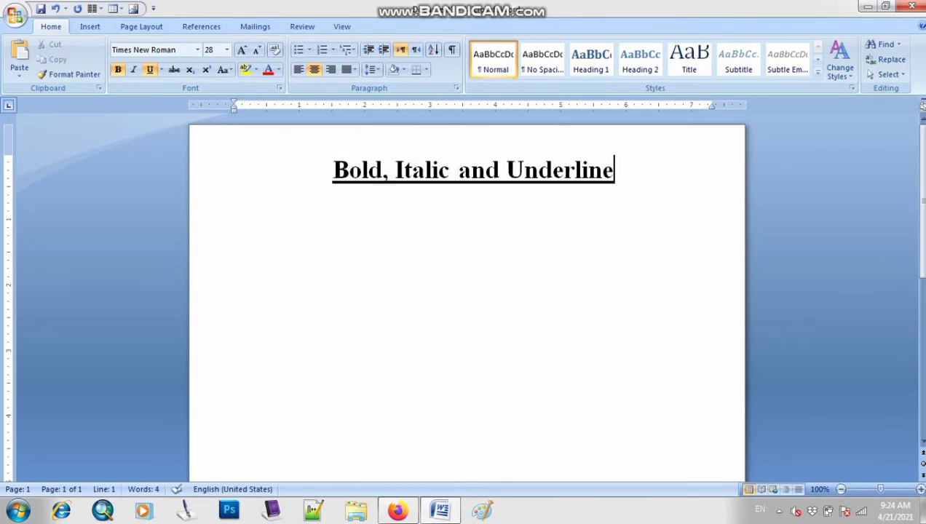
Set the document zoom to 160% and select the word "Bold" in the heading
{"action": "left_click", "coordinate": [922, 489]}
{"action": "left_click", "coordinate": [921, 489]}
{"action": "left_click", "coordinate": [922, 490]}
{"action": "left_click", "coordinate": [921, 489]}
{"action": "left_click", "coordinate": [922, 489]}
{"action": "left_click", "coordinate": [921, 489]}
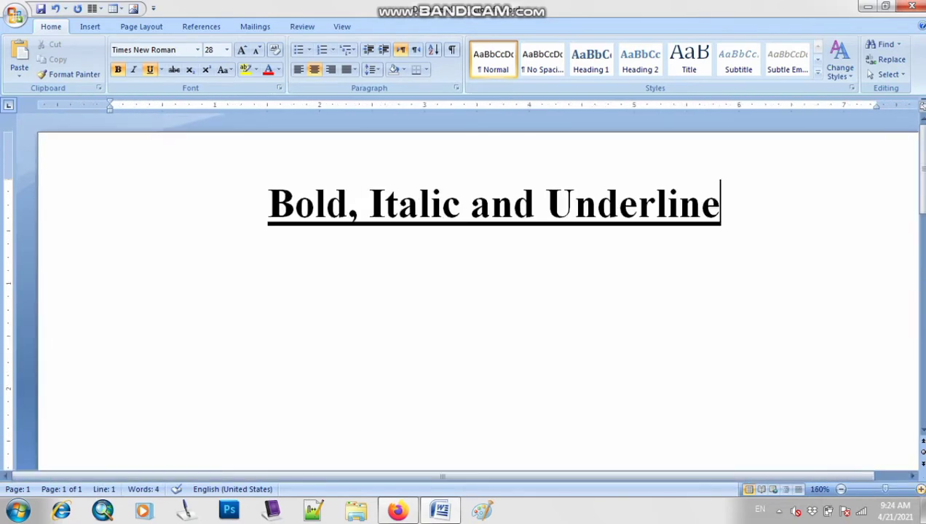
{"action": "mouse_move", "coordinate": [268, 204]}
{"action": "left_mouse_down"}
{"action": "mouse_move", "coordinate": [357, 204]}
{"action": "mouse_move", "coordinate": [267, 208]}
{"action": "left_mouse_up"}
{"action": "left_click", "coordinate": [348, 204]}
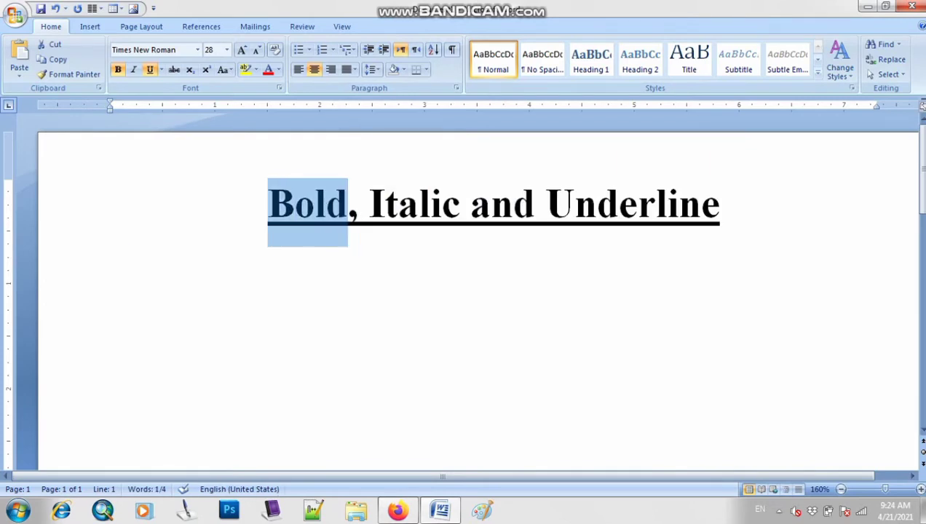
Dismiss the AutoRecovery message and enter two people's first names joined by "and" on the line below the heading
{"action": "left_click", "coordinate": [112, 272]}
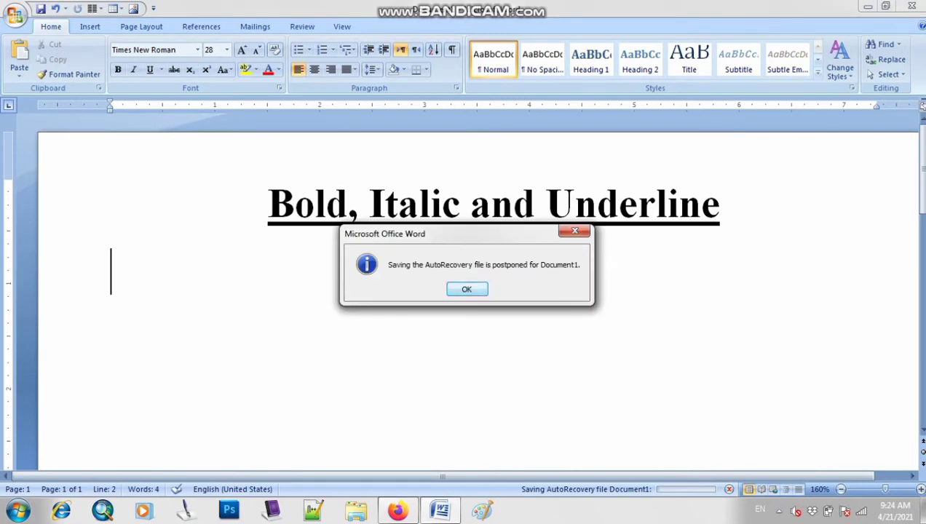
{"action": "key", "text": "Return"}
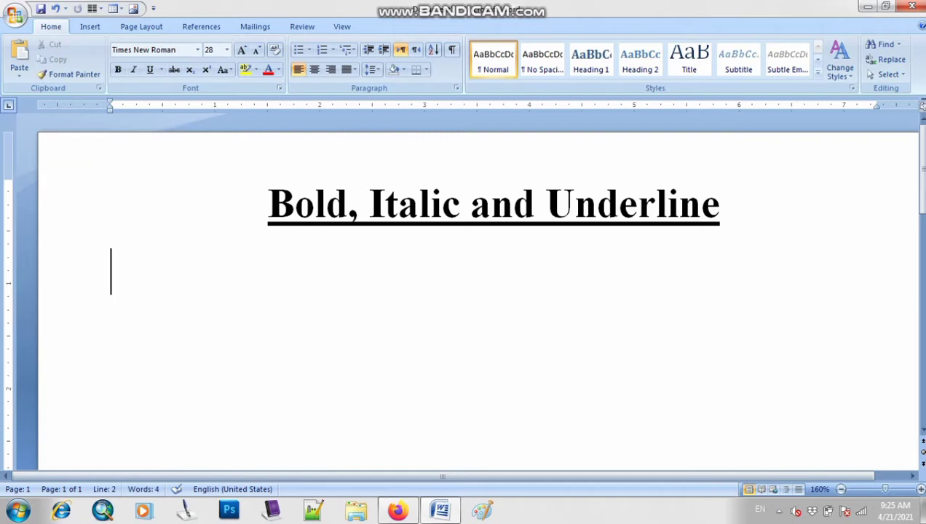
{"action": "type", "text": "Faizz"}
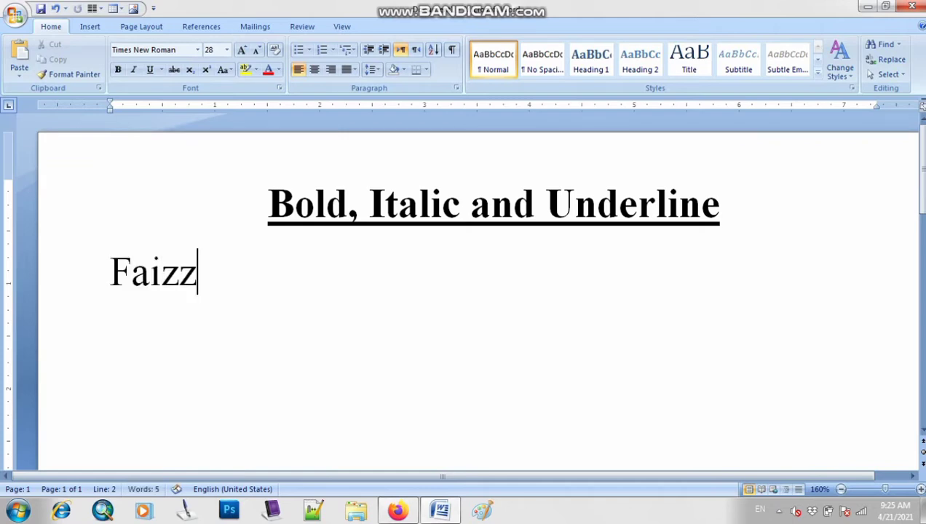
{"action": "key", "text": "BackSpace"}
{"action": "type", "text": "an"}
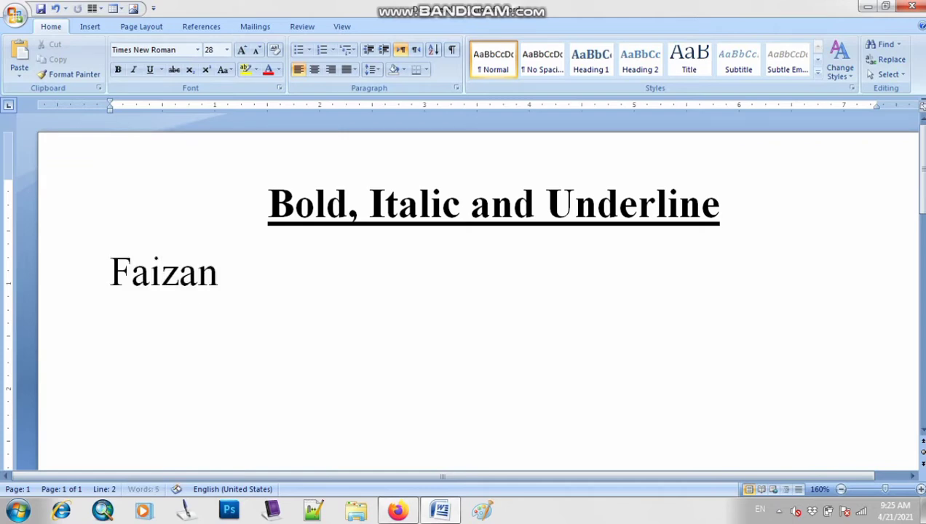
{"action": "type", "text": " and Abdul"}
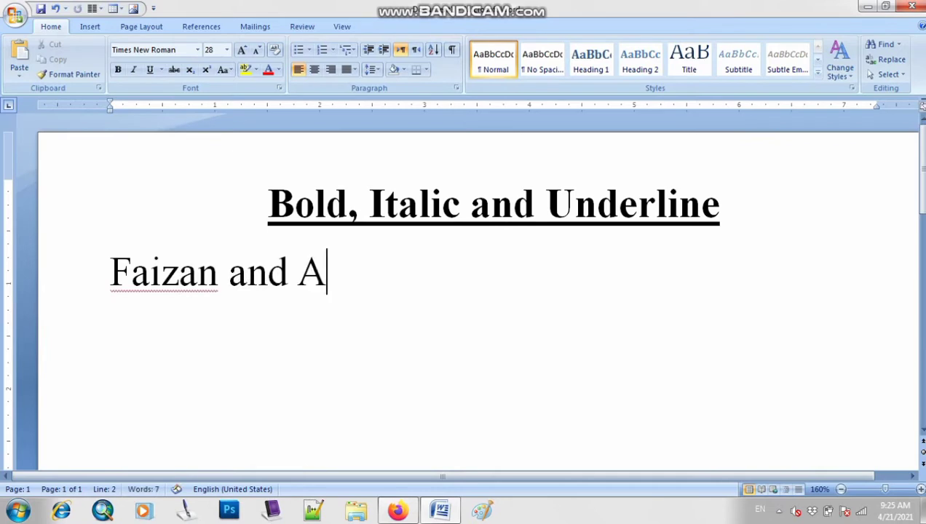
{"action": "type", "text": "h"}
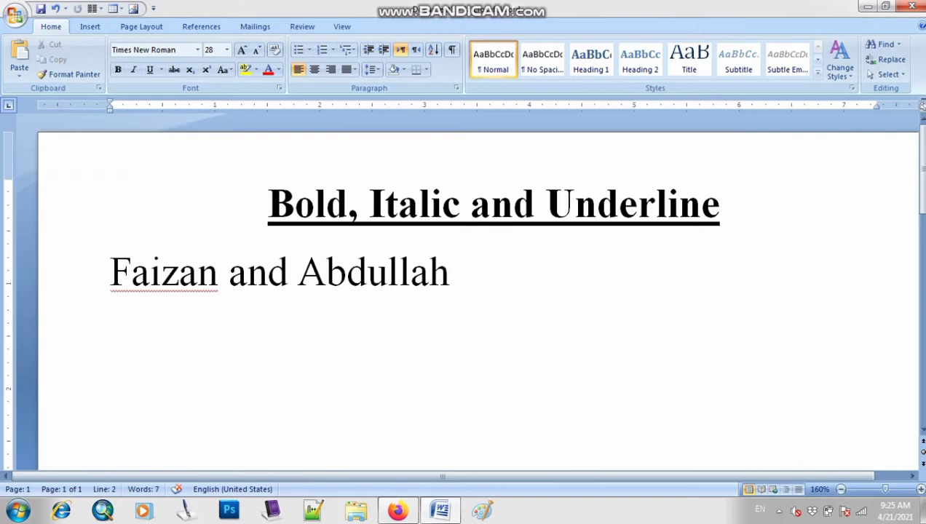
Select the last two words of the names line and clear the selection
{"action": "key", "text": "ctrl+shift+Left"}
{"action": "key", "text": "ctrl+shift+Left"}
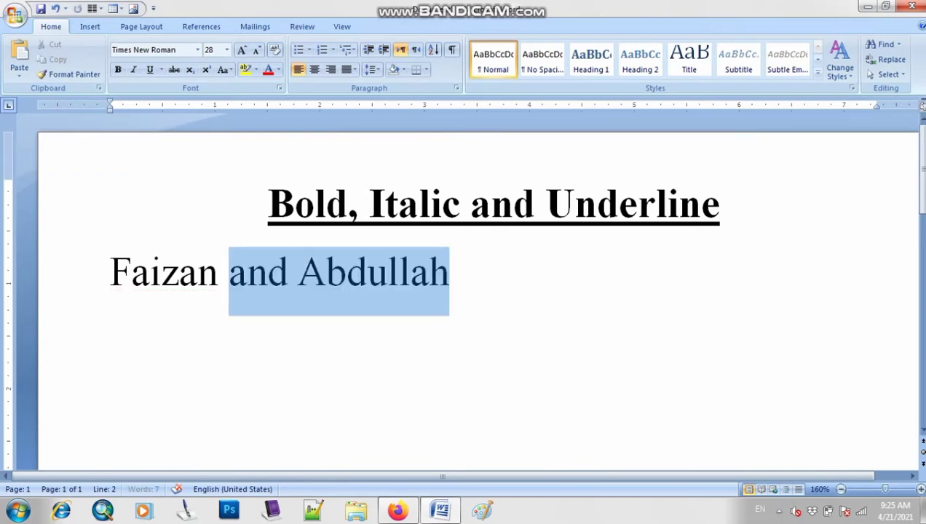
{"action": "key", "text": "Right"}
Select the word "Bold" in the heading again and return the text cursor to the names line
{"action": "left_click_drag", "start_coordinate": [268, 205], "coordinate": [357, 205]}
{"action": "left_click", "coordinate": [349, 206]}
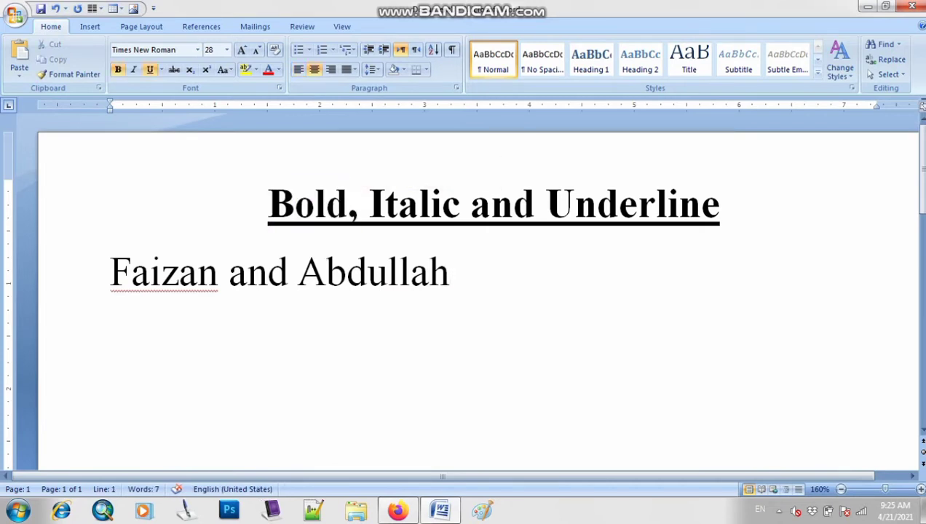
{"action": "left_click_drag", "start_coordinate": [269, 206], "coordinate": [348, 262]}
{"action": "left_click", "coordinate": [357, 205]}
{"action": "left_click_drag", "start_coordinate": [268, 205], "coordinate": [348, 205]}
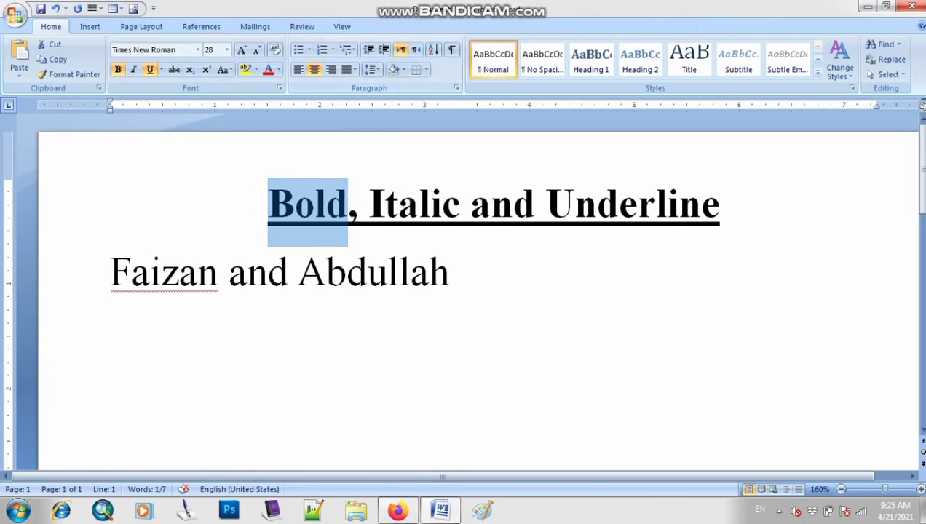
{"action": "left_click", "coordinate": [398, 271]}
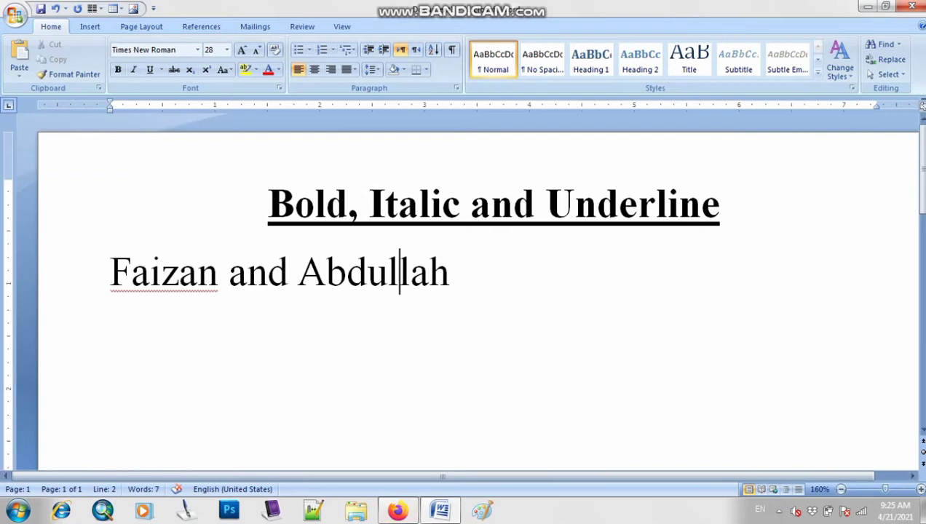
{"action": "left_click_drag", "start_coordinate": [451, 274], "coordinate": [228, 273]}
{"action": "left_click", "coordinate": [327, 274]}
{"action": "left_click", "coordinate": [450, 273]}
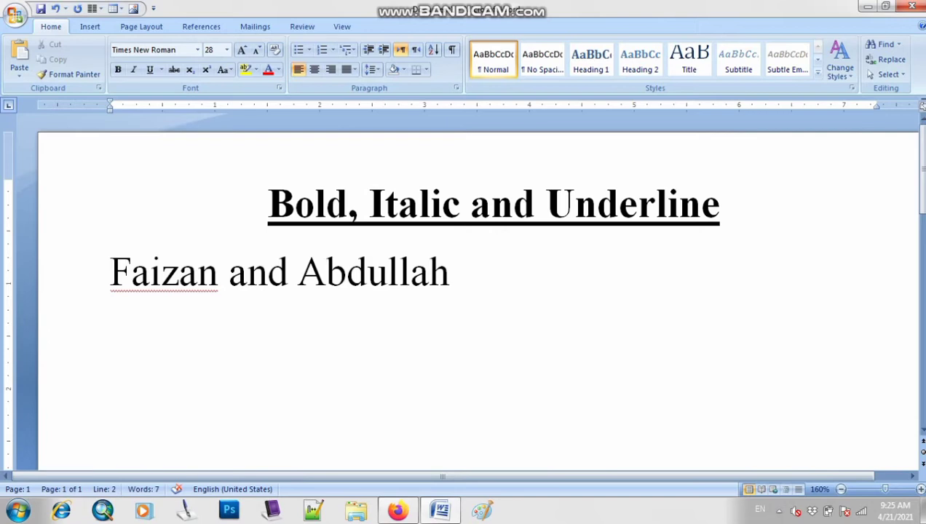
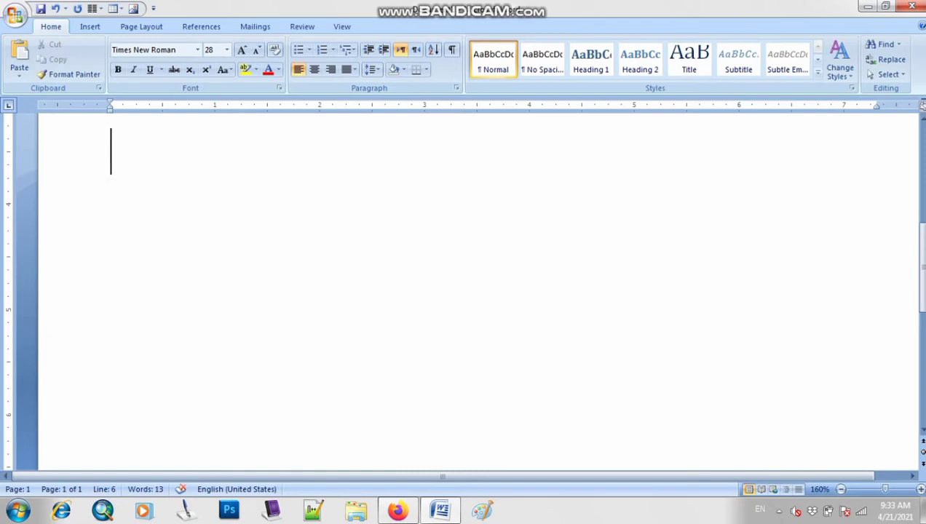
Enter =rand() on the empty line below the last names line
{"action": "type", "text": "="}
{"action": "type", "text": "r"}
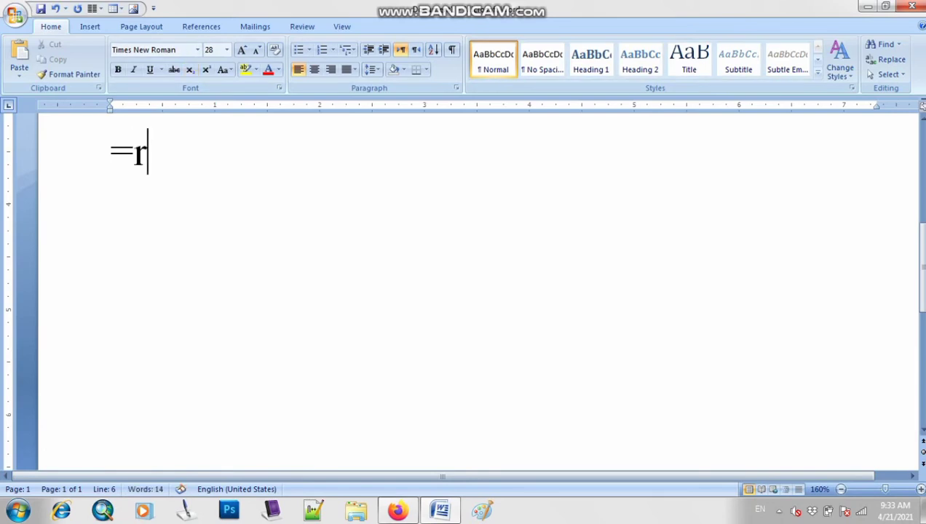
{"action": "type", "text": "and"}
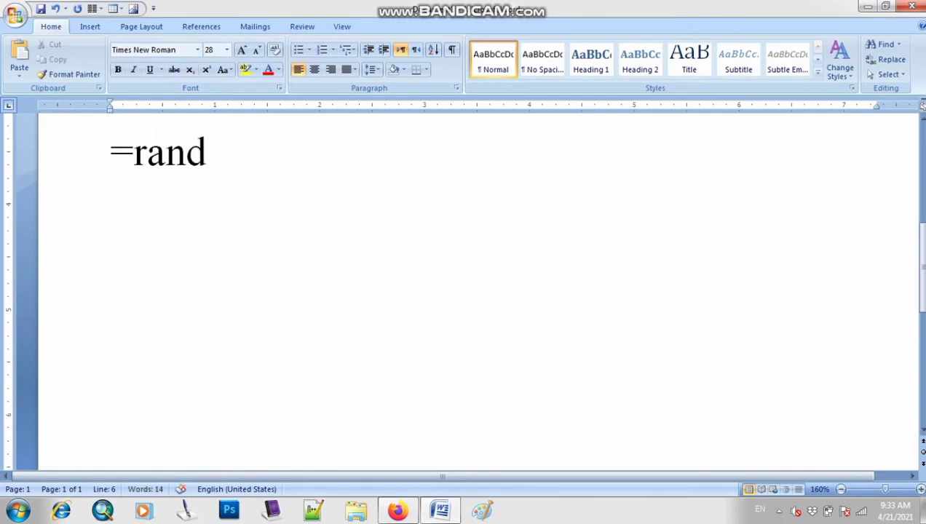
{"action": "type", "text": "()"}
{"action": "scroll", "coordinate": [464, 292], "scroll_direction": "up", "scroll_amount": 9, "text": "ctrl"}
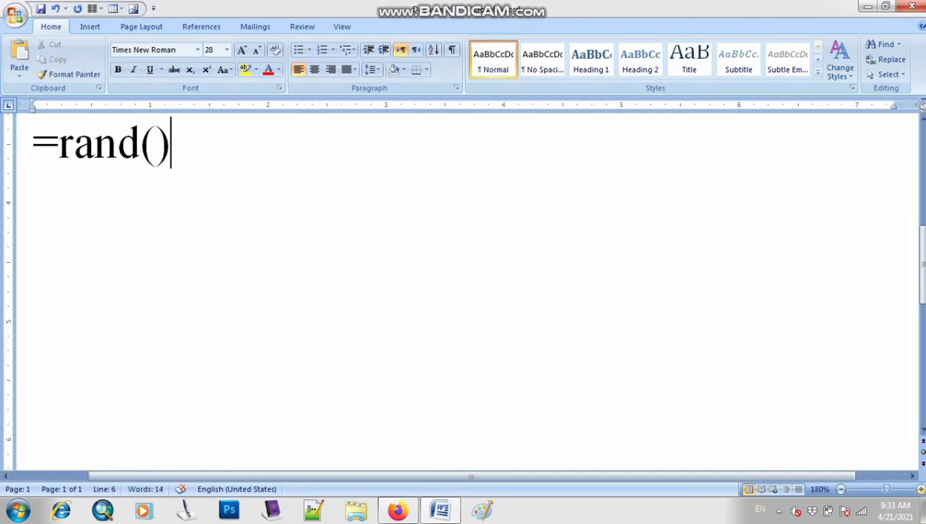
{"action": "scroll", "coordinate": [464, 292], "scroll_direction": "up", "scroll_amount": 4, "text": "ctrl"}
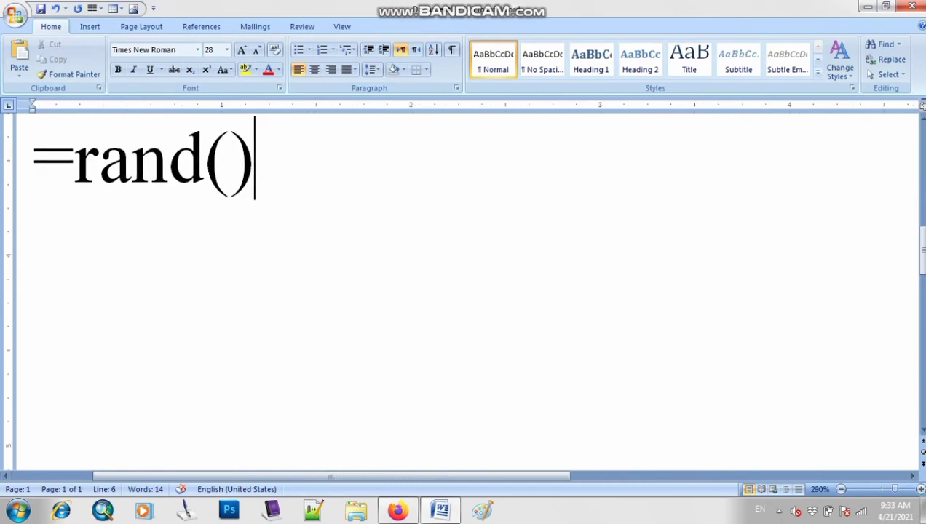
{"action": "left_click", "coordinate": [205, 158]}
{"action": "key", "text": "Right"}
{"action": "key", "text": "Right"}
Search the installed programs for "on" and open the On-Screen Keyboard
{"action": "key", "text": "super"}
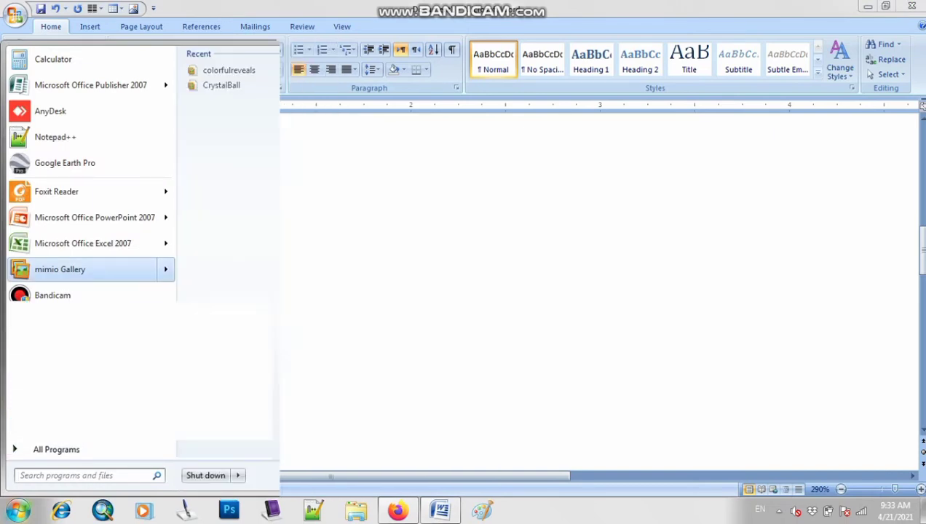
{"action": "type", "text": "on"}
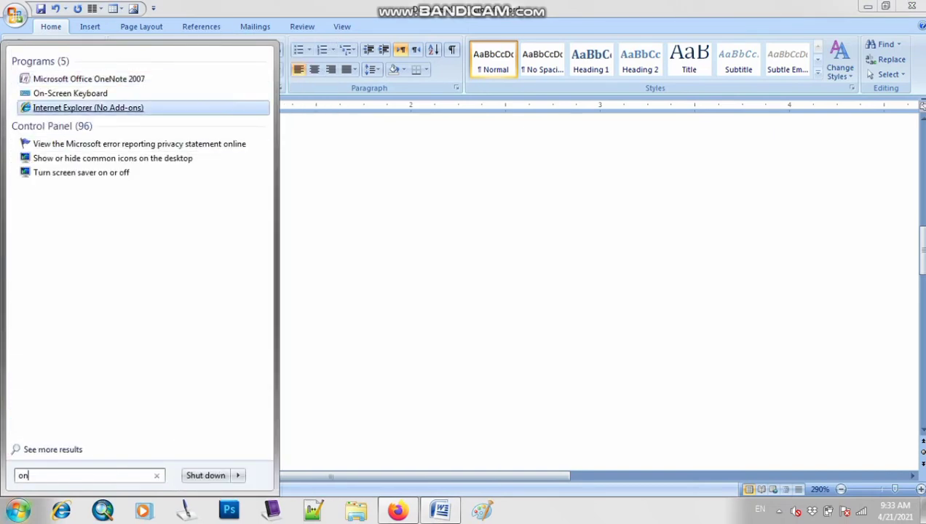
{"action": "key", "text": "Escape"}
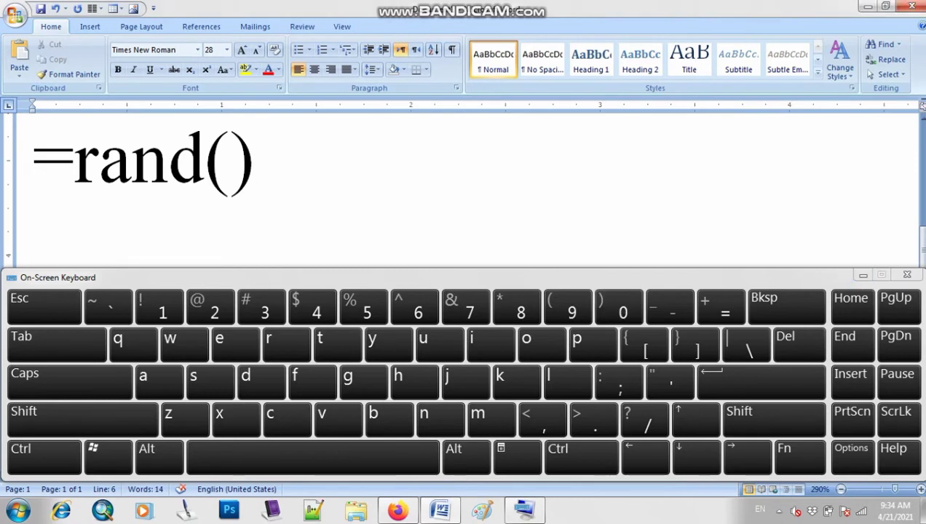
Delete the =rand() text so the line is empty again
{"action": "key", "text": "BackSpace"}
{"action": "key", "text": "BackSpace"}
{"action": "key", "text": "BackSpace"}
{"action": "key", "text": "BackSpace"}
{"action": "key", "text": "BackSpace"}
{"action": "key", "text": "BackSpace"}
{"action": "key", "text": "BackSpace"}
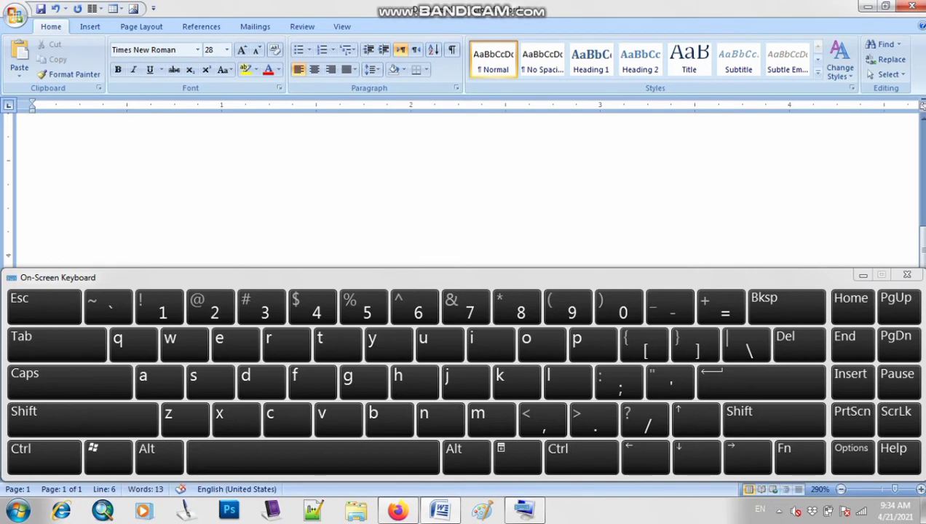
{"action": "type", "text": "="}
{"action": "key", "text": "BackSpace"}
Enter =rand() on the empty line with the On-Screen Keyboard and dismiss the AutoRecovery message
{"action": "left_click", "coordinate": [721, 306]}
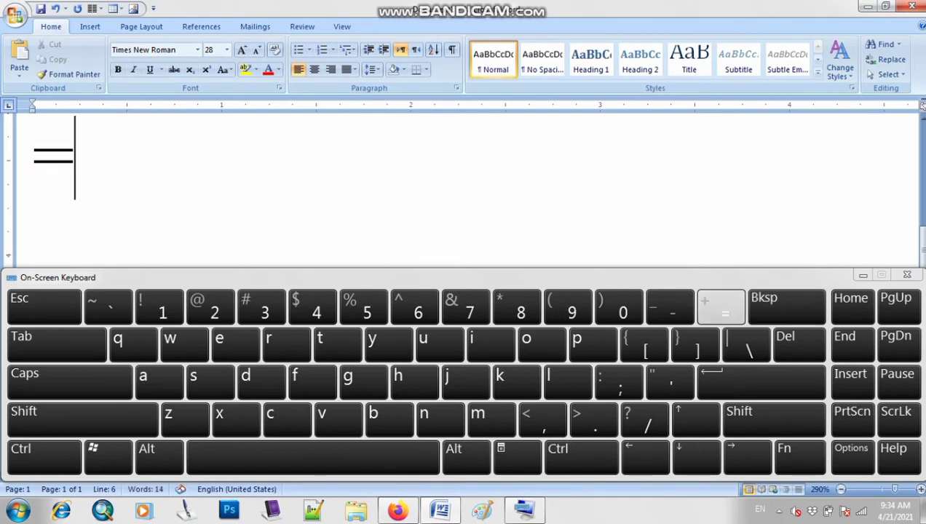
{"action": "left_click", "coordinate": [286, 340]}
{"action": "left_click", "coordinate": [159, 379]}
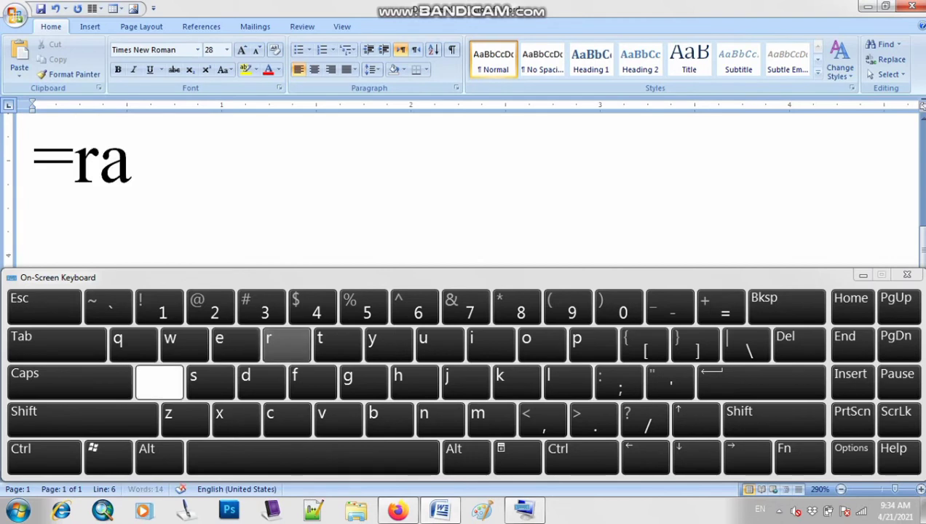
{"action": "left_click", "coordinate": [437, 416]}
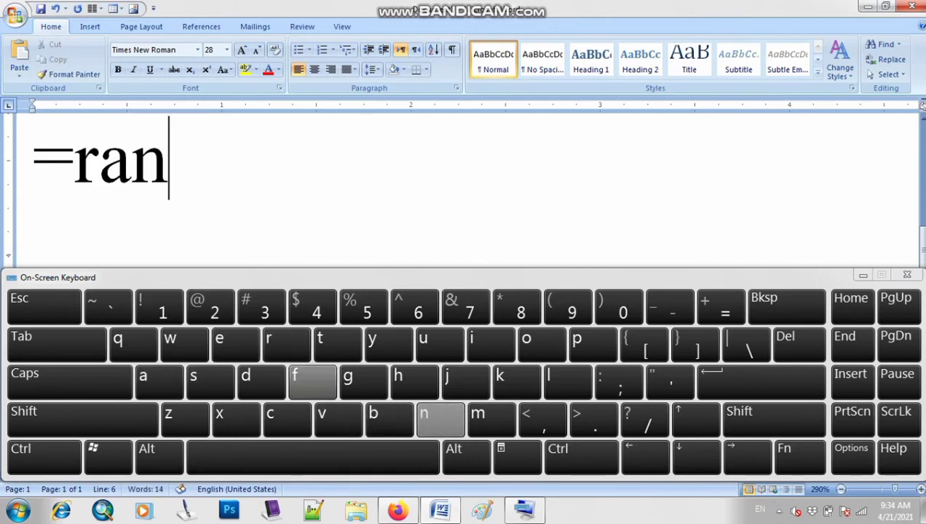
{"action": "left_click", "coordinate": [260, 380]}
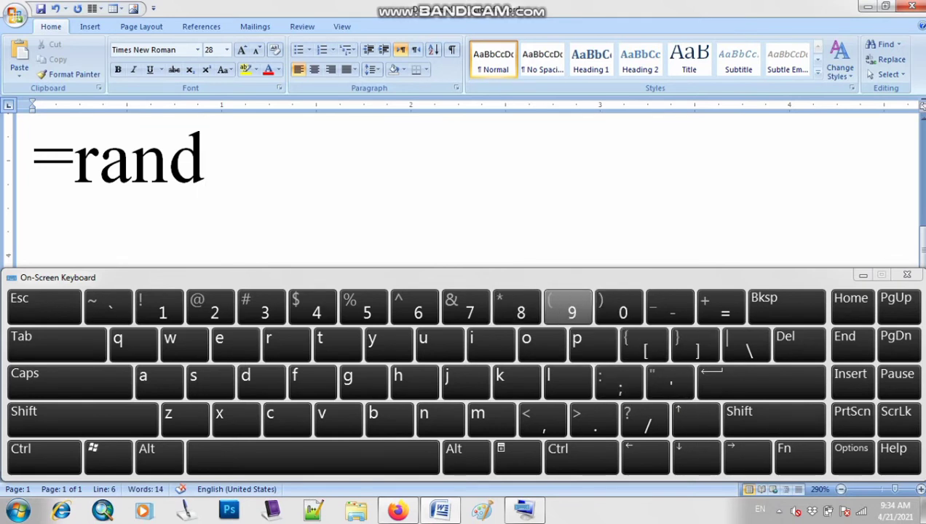
{"action": "type", "text": "("}
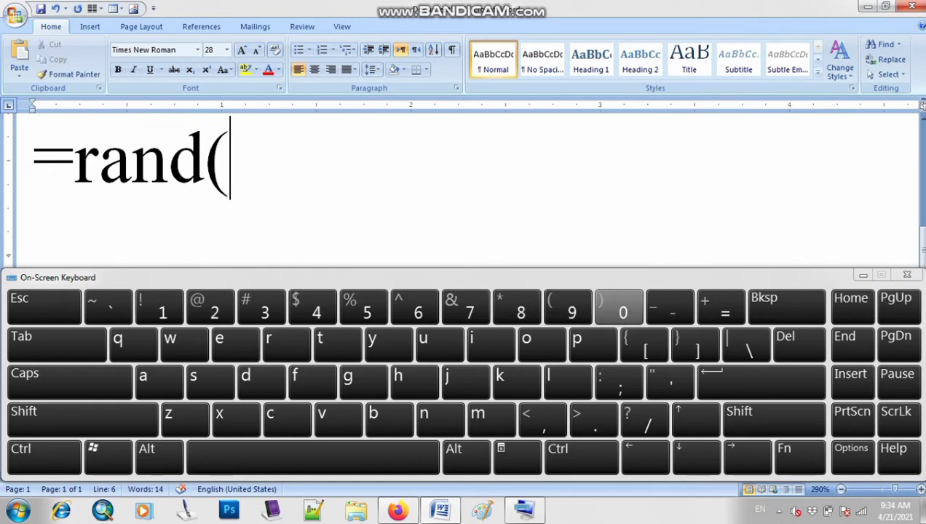
{"action": "key", "text": "shift"}
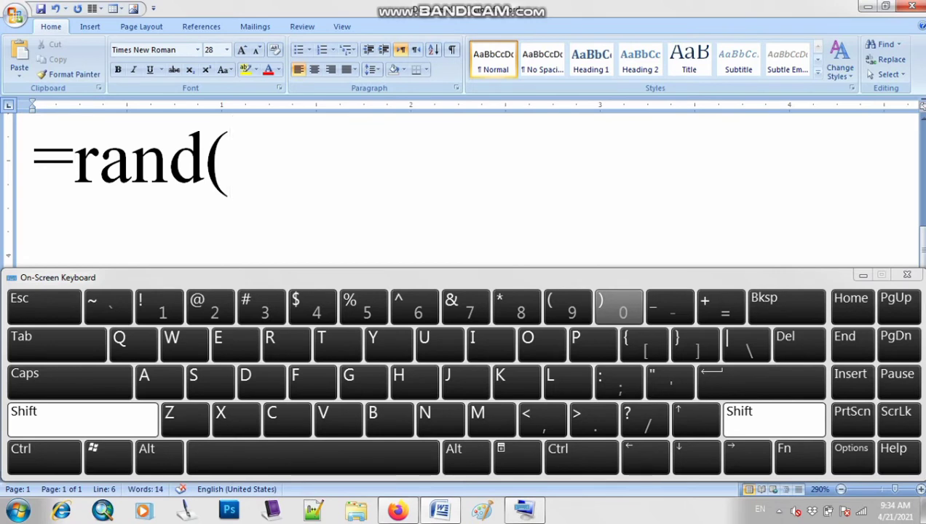
{"action": "left_click", "coordinate": [618, 306]}
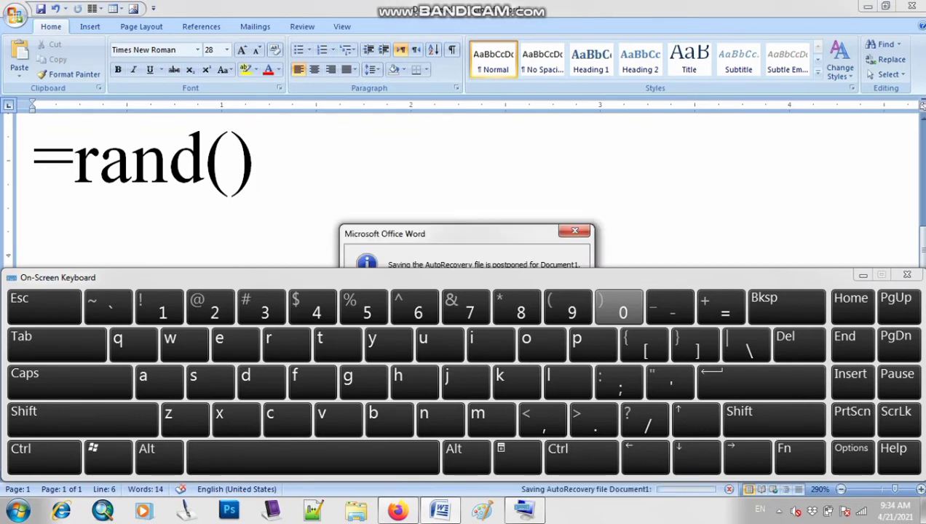
{"action": "left_click_drag", "start_coordinate": [467, 234], "coordinate": [461, 186]}
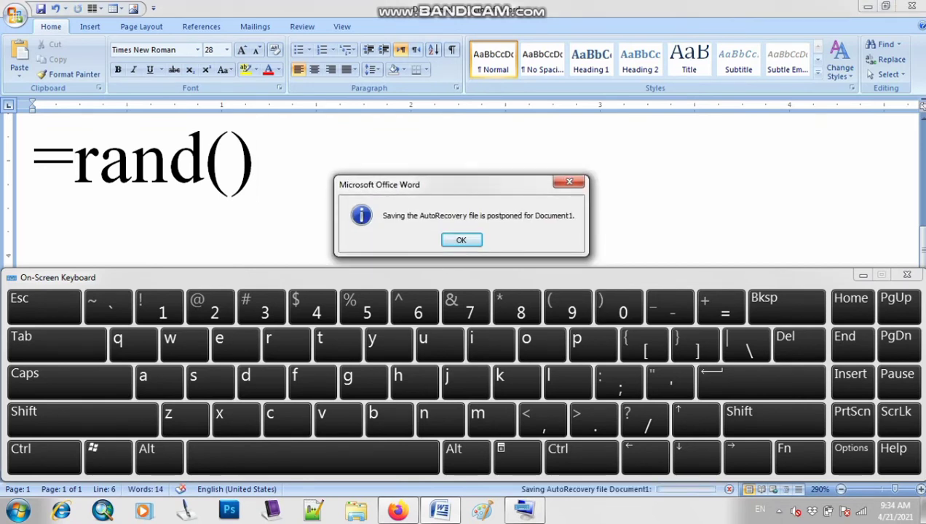
{"action": "left_click", "coordinate": [461, 240]}
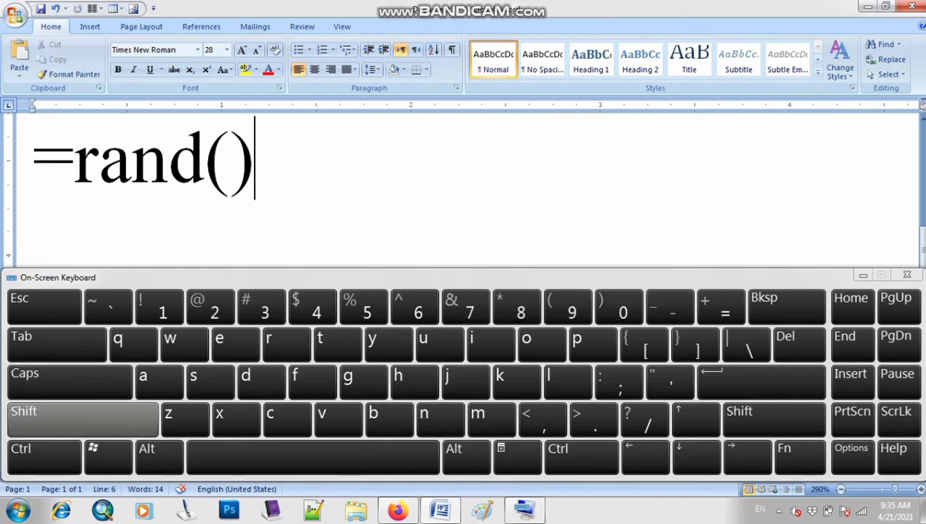
Try out the # symbol after =rand(), remove it, and close the On-Screen Keyboard
{"action": "left_click", "coordinate": [82, 420]}
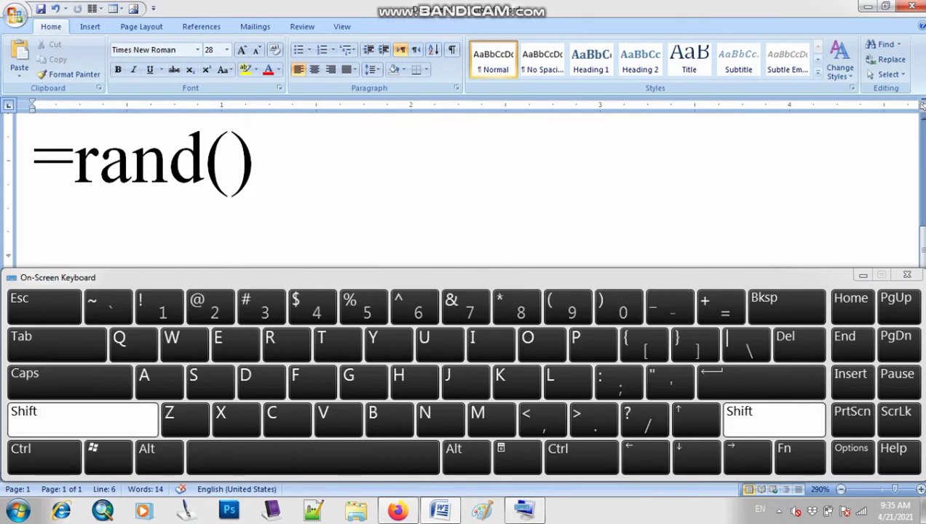
{"action": "left_click", "coordinate": [262, 306]}
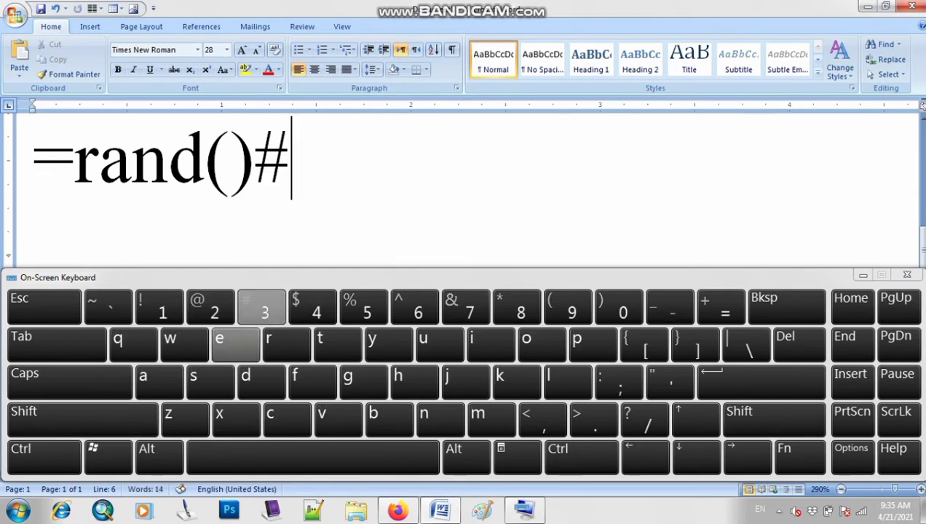
{"action": "key", "text": "BackSpace"}
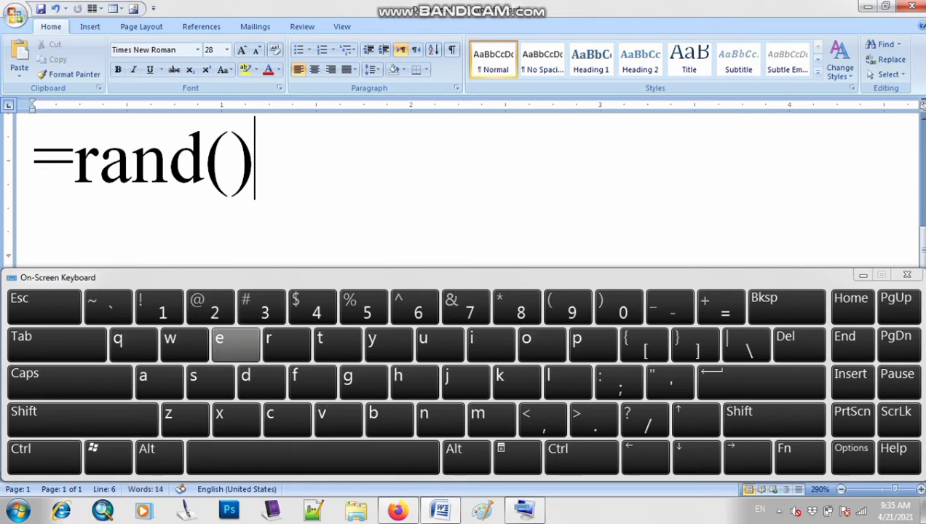
{"action": "left_click", "coordinate": [907, 275]}
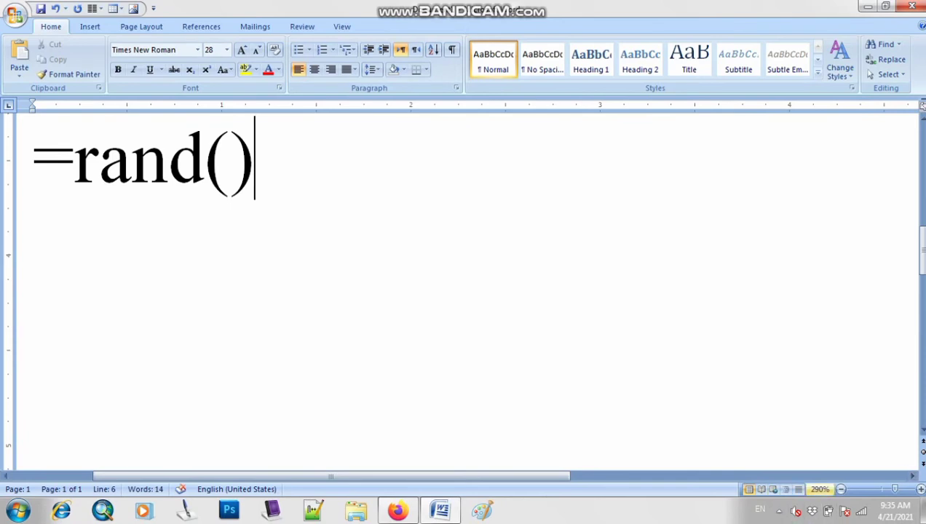
Run =rand() to fill the document with sample paragraphs
{"action": "left_click", "coordinate": [841, 489]}
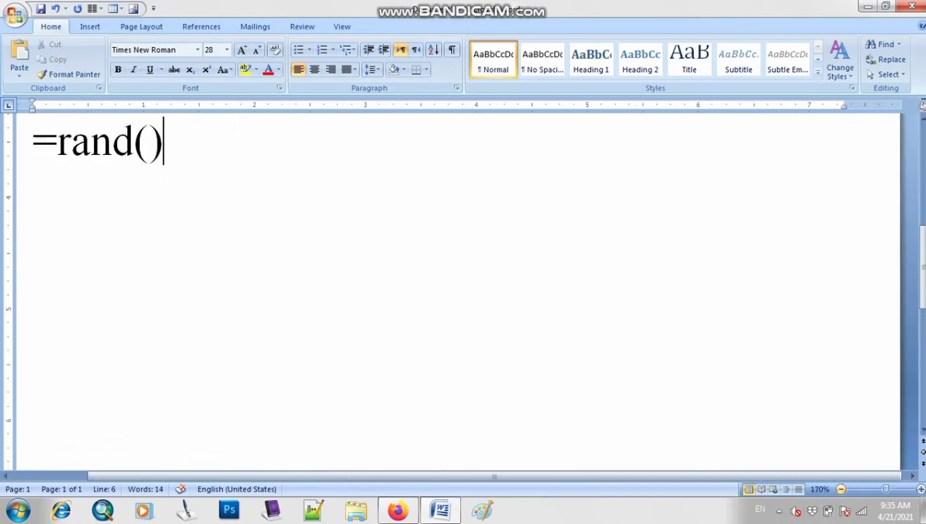
{"action": "left_click", "coordinate": [842, 489]}
{"action": "left_click", "coordinate": [842, 490]}
{"action": "left_click", "coordinate": [841, 489]}
{"action": "scroll", "coordinate": [466, 299], "scroll_direction": "up", "scroll_amount": 2}
{"action": "scroll", "coordinate": [466, 299], "scroll_direction": "down", "scroll_amount": 1}
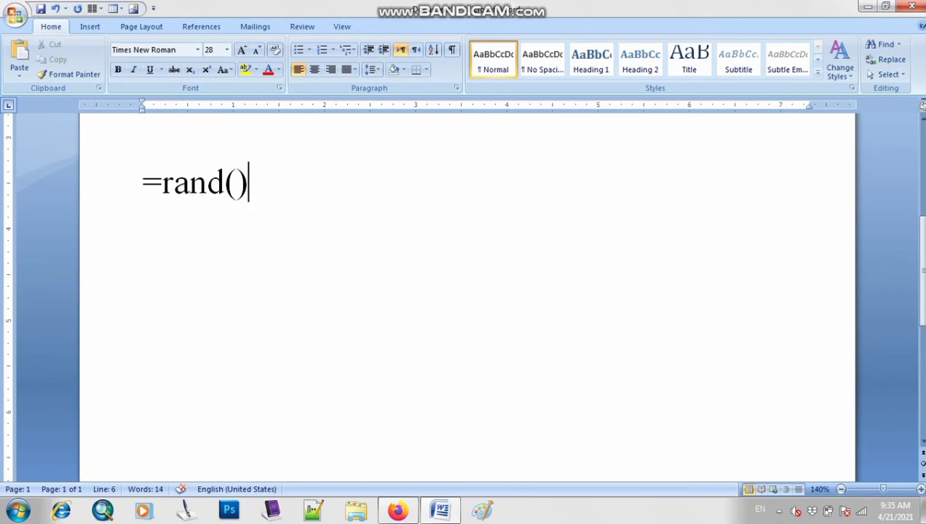
{"action": "key", "text": "Return"}
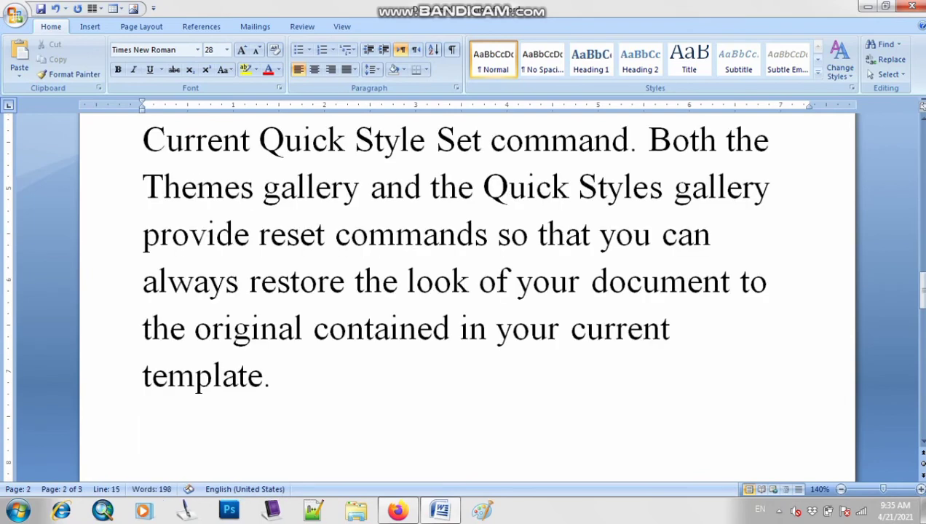
Select all the generated sample paragraphs and reduce their font size to 18
{"action": "scroll", "coordinate": [466, 291], "scroll_direction": "down", "scroll_amount": 8}
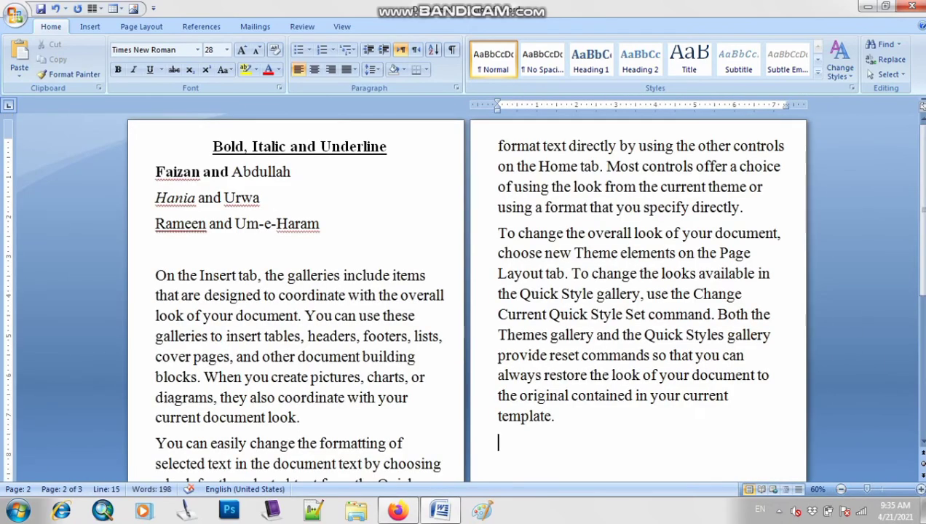
{"action": "left_click_drag", "start_coordinate": [564, 418], "coordinate": [157, 277]}
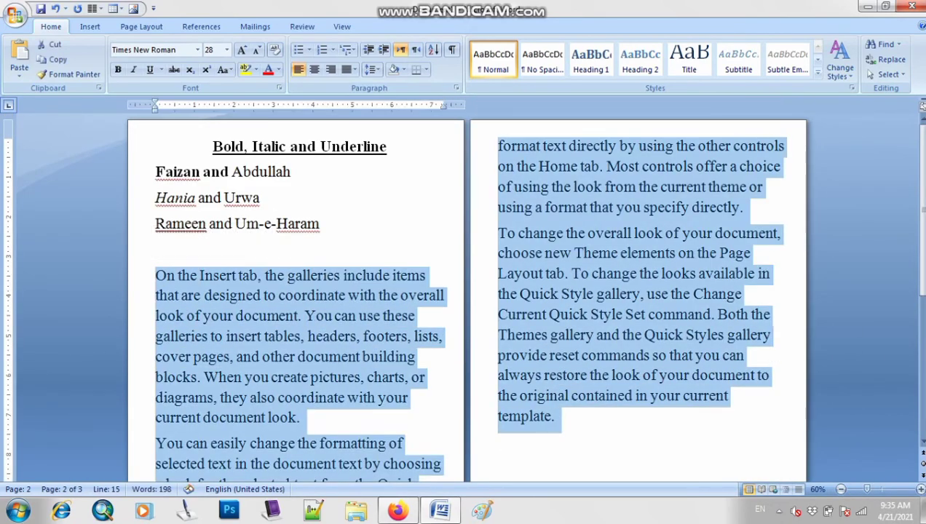
{"action": "left_click", "coordinate": [256, 49]}
{"action": "left_click", "coordinate": [257, 49]}
{"action": "left_click", "coordinate": [256, 49]}
{"action": "left_click", "coordinate": [257, 49]}
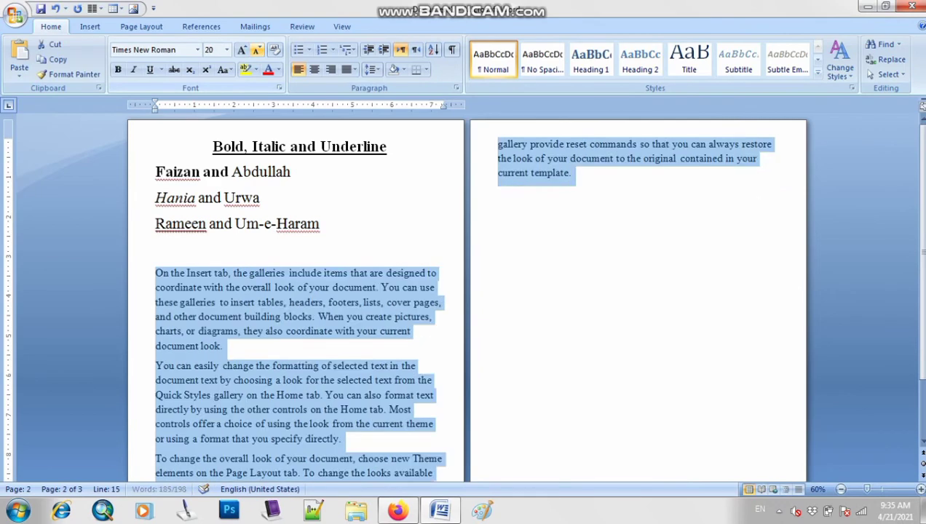
{"action": "left_click", "coordinate": [256, 50]}
{"action": "left_click", "coordinate": [498, 248]}
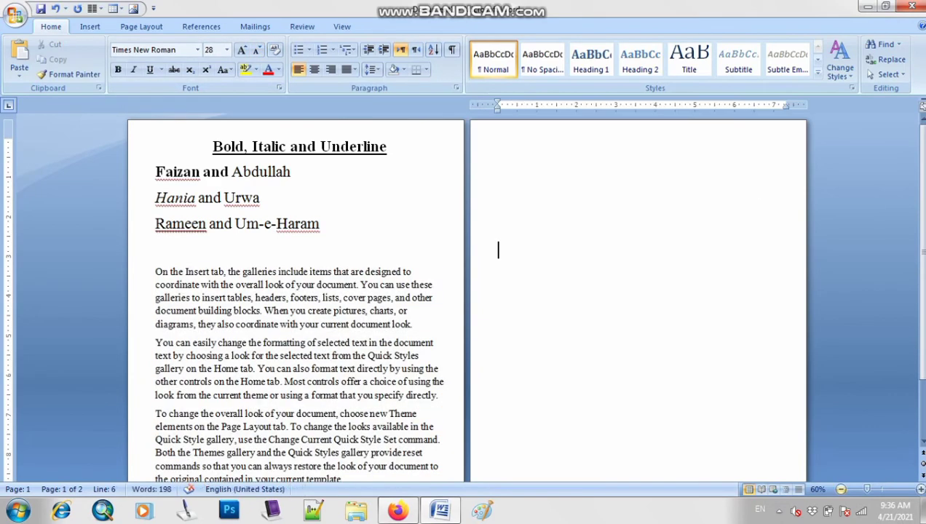
Make the first sample paragraph, beginning "On the Insert tab", bold
{"action": "scroll", "coordinate": [498, 248], "scroll_direction": "up", "scroll_amount": 2}
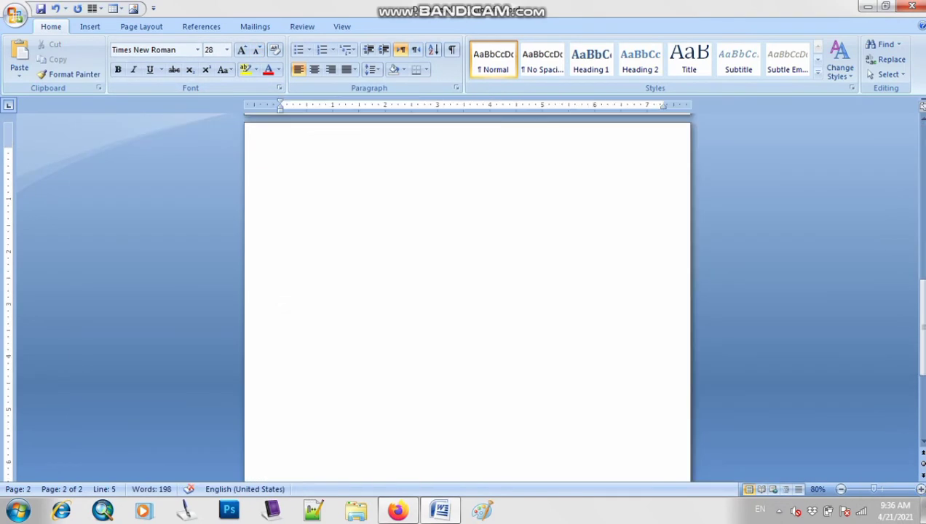
{"action": "scroll", "coordinate": [467, 299], "scroll_direction": "up", "scroll_amount": 10}
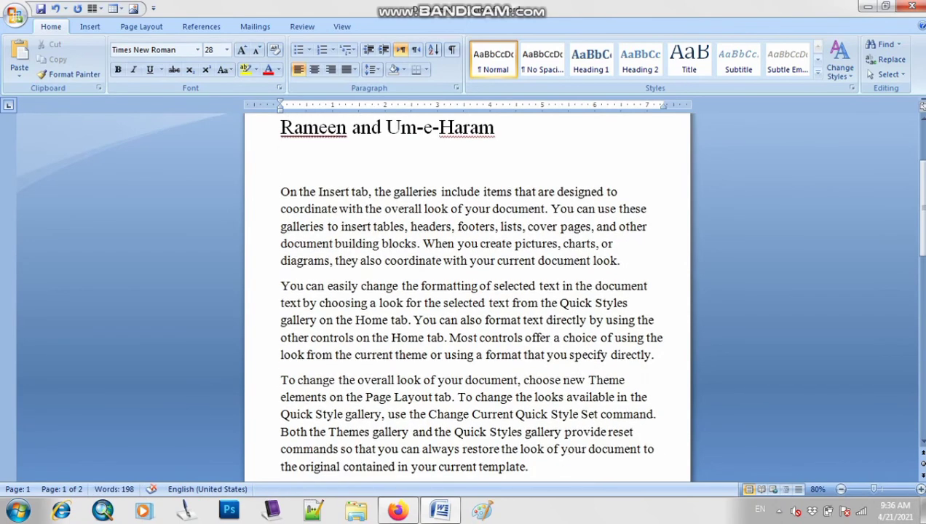
{"action": "scroll", "coordinate": [466, 299], "scroll_direction": "down", "scroll_amount": 1}
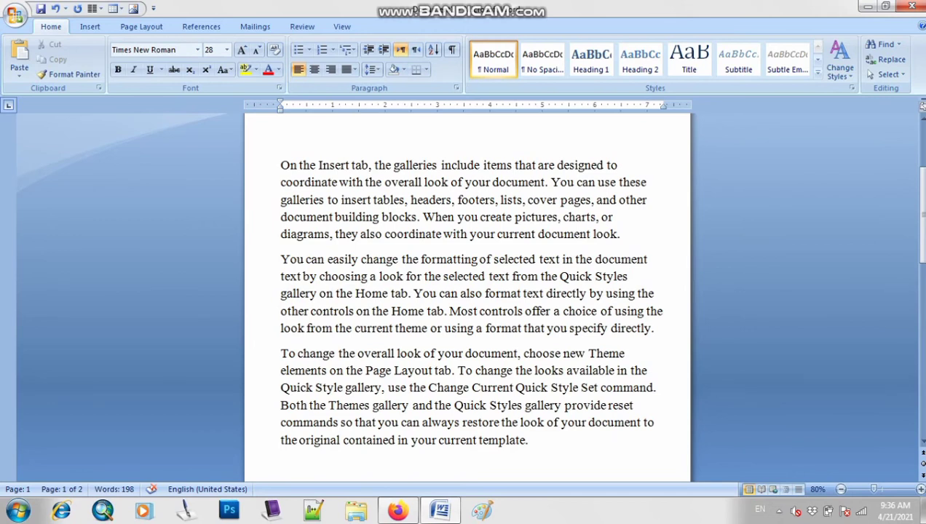
{"action": "left_click_drag", "start_coordinate": [280, 165], "coordinate": [622, 233]}
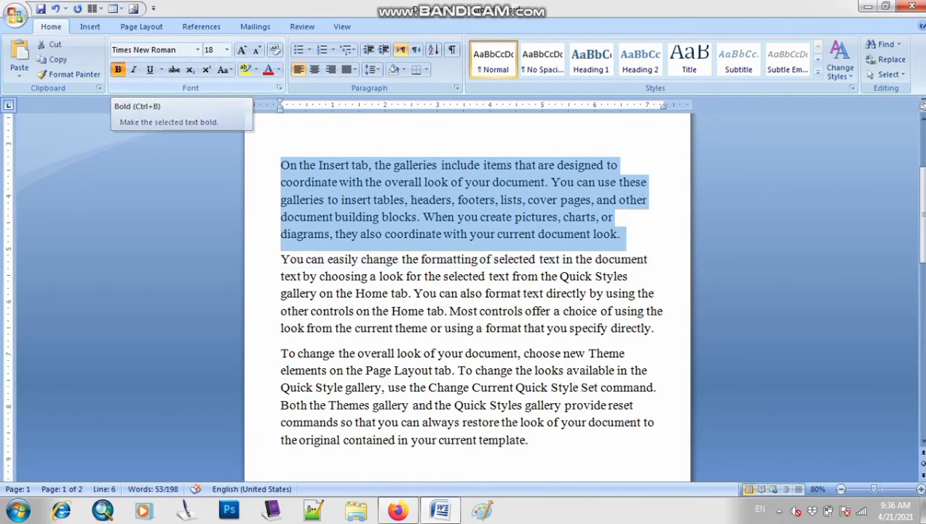
{"action": "left_click", "coordinate": [117, 70]}
{"action": "left_click", "coordinate": [330, 216]}
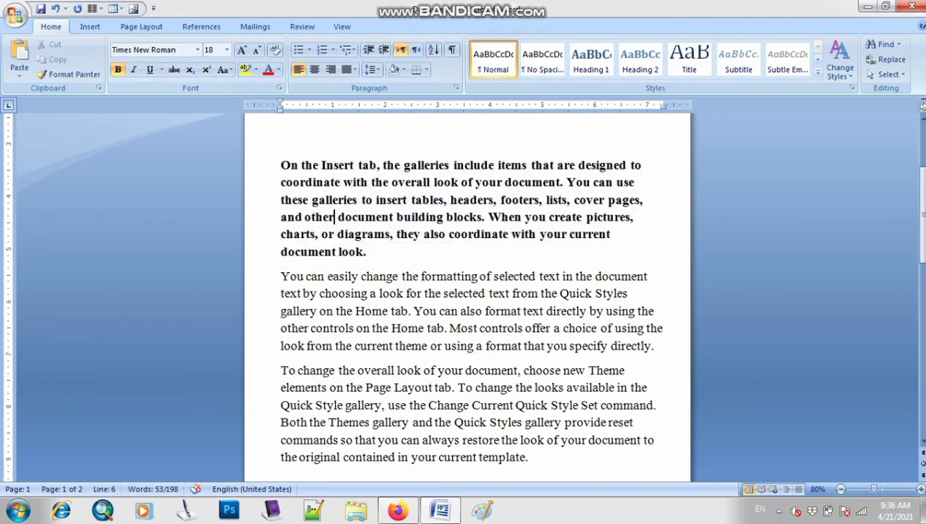
Make the second sample paragraph, beginning "You can easily change the formatting", italic
{"action": "left_click_drag", "start_coordinate": [281, 276], "coordinate": [659, 348]}
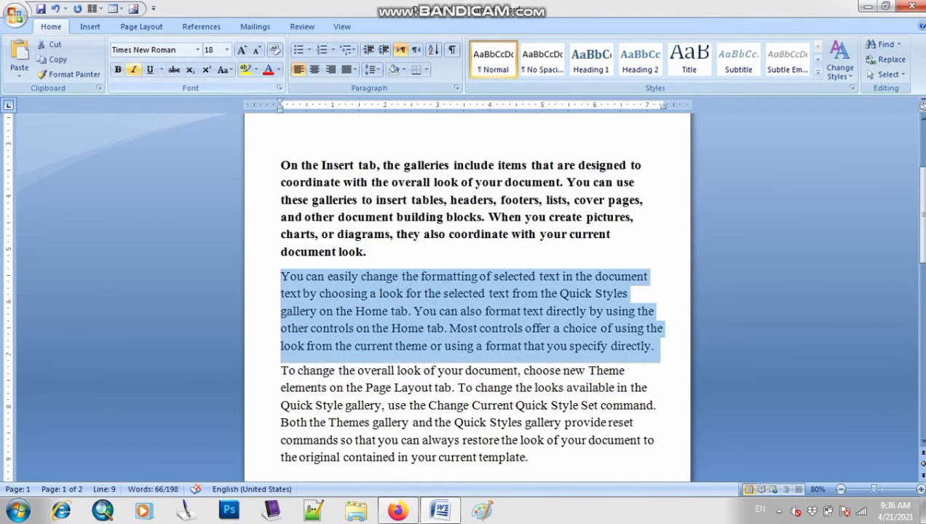
{"action": "left_click", "coordinate": [133, 70]}
{"action": "left_click", "coordinate": [398, 372]}
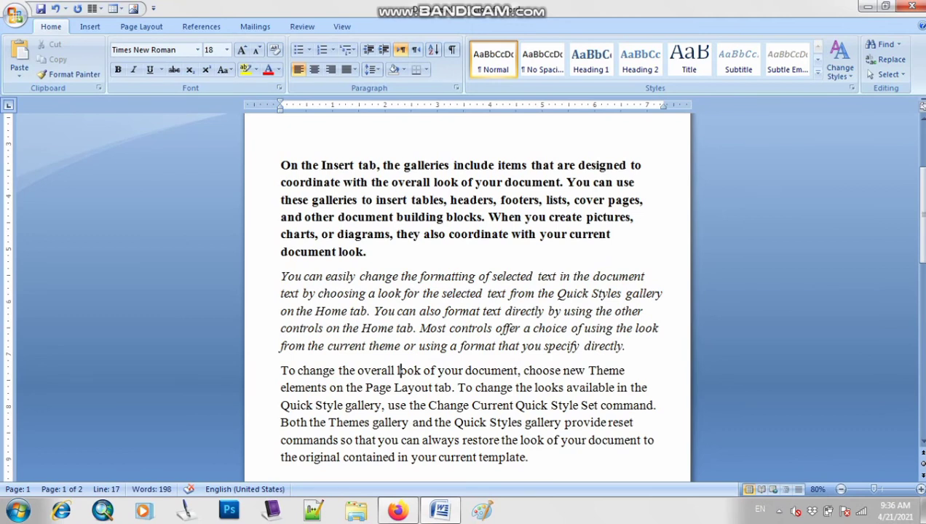
Underline the third sample paragraph, beginning "To change the overall look"
{"action": "mouse_move", "coordinate": [280, 371]}
{"action": "left_mouse_down"}
{"action": "mouse_move", "coordinate": [421, 440]}
{"action": "mouse_move", "coordinate": [529, 458]}
{"action": "mouse_move", "coordinate": [281, 387]}
{"action": "mouse_move", "coordinate": [280, 311]}
{"action": "mouse_move", "coordinate": [281, 371]}
{"action": "left_mouse_up"}
{"action": "key", "text": "ctrl+z"}
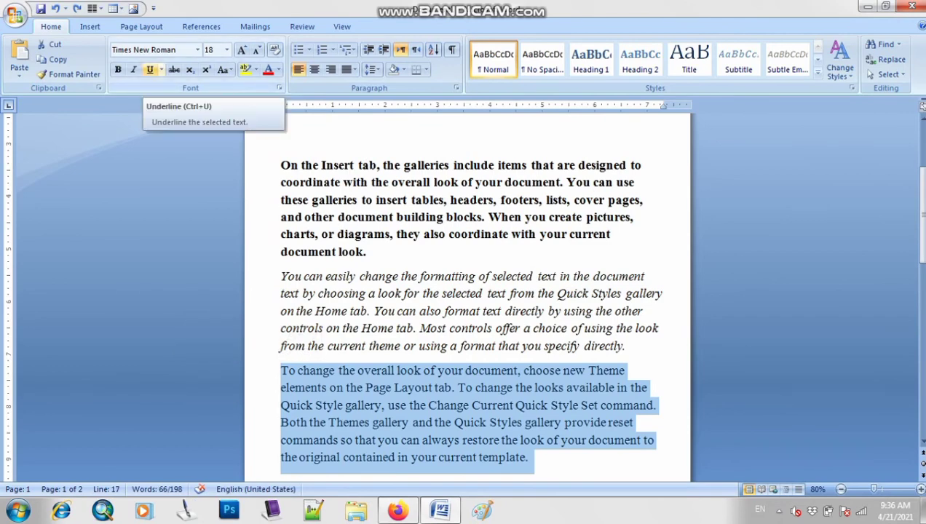
{"action": "left_click", "coordinate": [150, 70]}
{"action": "left_click", "coordinate": [481, 454]}
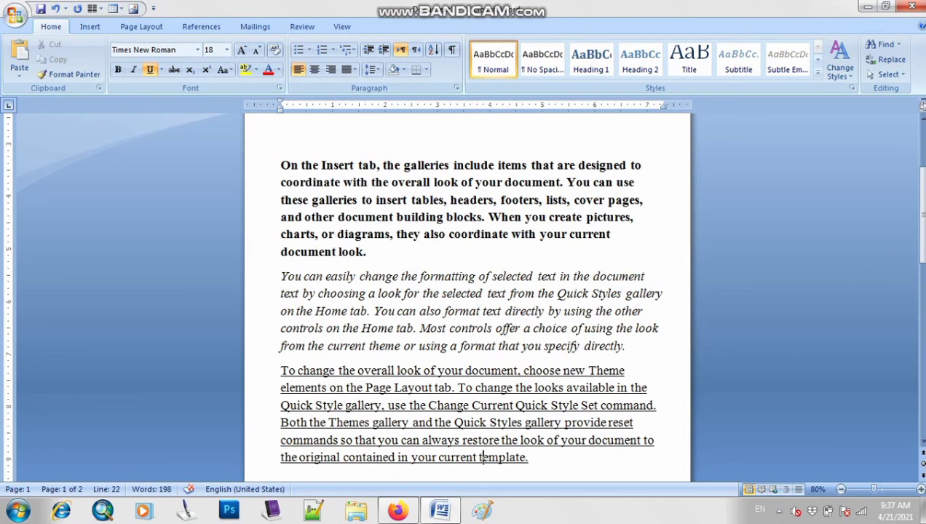
{"action": "scroll", "coordinate": [480, 457], "scroll_direction": "up", "scroll_amount": 4}
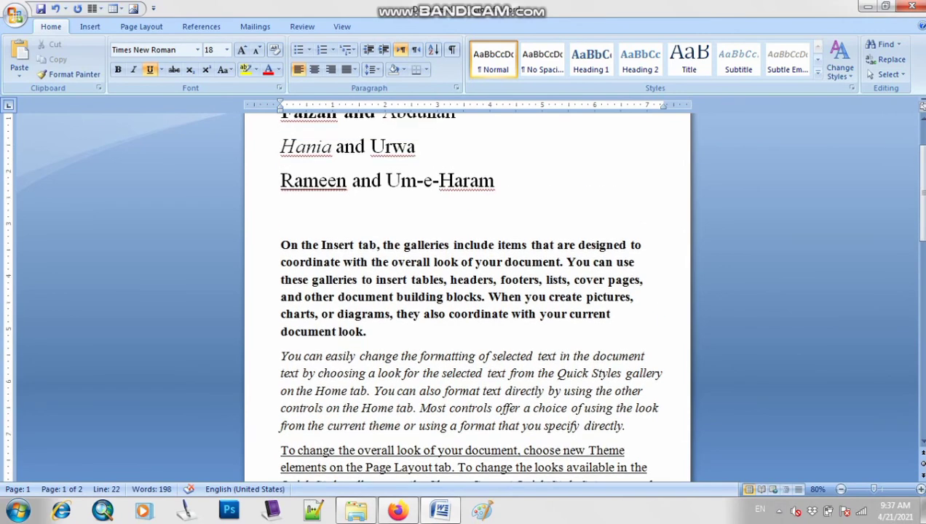
{"action": "left_click_drag", "start_coordinate": [360, 158], "coordinate": [594, 162]}
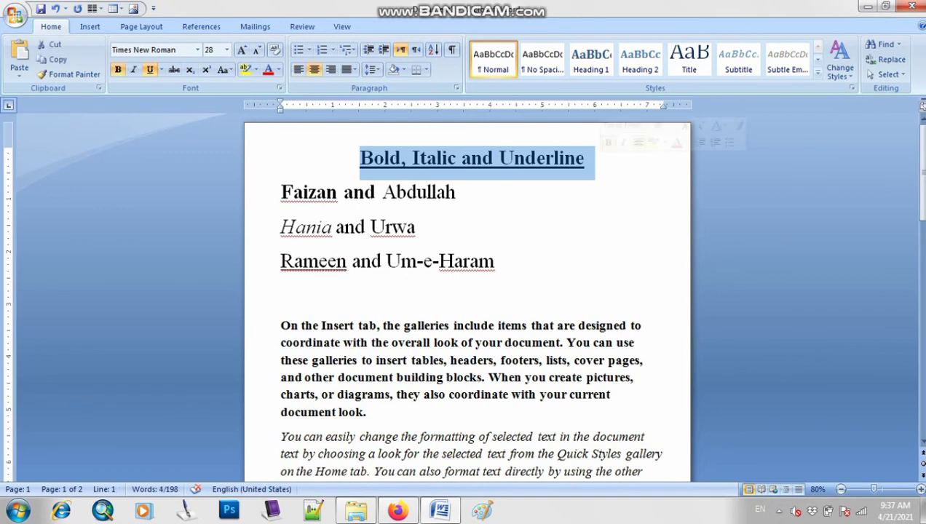
{"action": "left_click", "coordinate": [283, 294]}
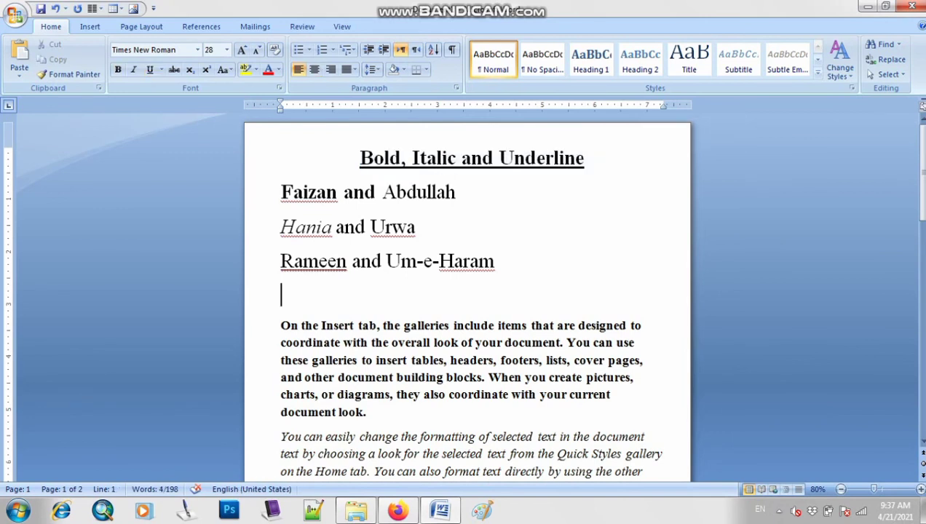
Undo the bold, italic and underline formatting applied to the three sample paragraphs
{"action": "scroll", "coordinate": [467, 298], "scroll_direction": "down", "scroll_amount": 1}
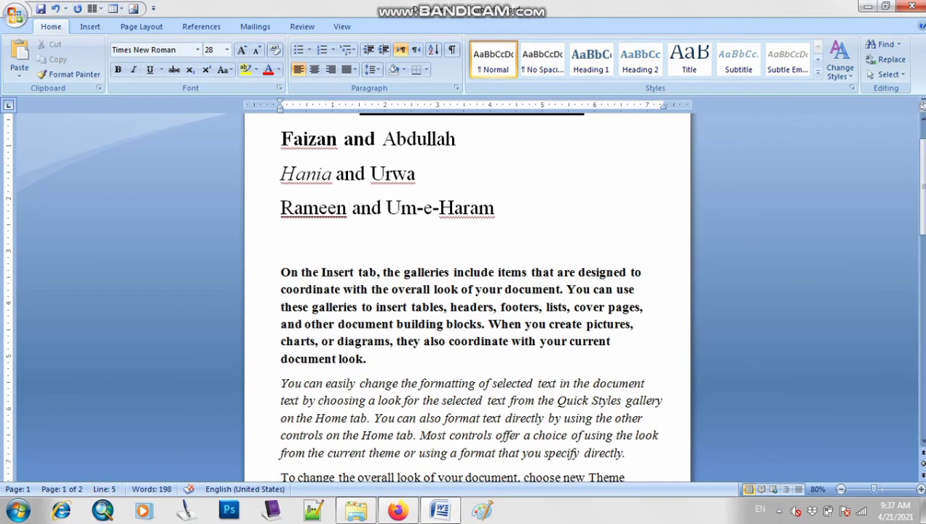
{"action": "left_click_drag", "start_coordinate": [282, 273], "coordinate": [372, 360]}
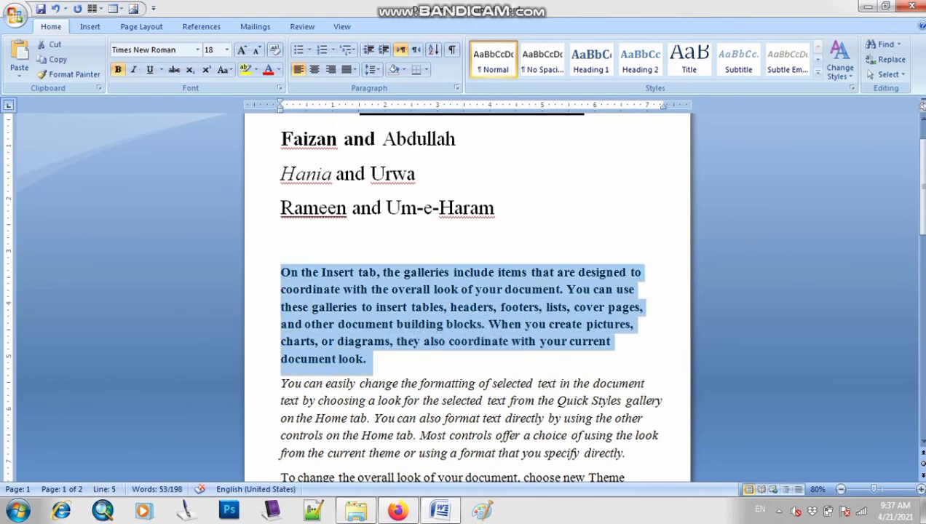
{"action": "key", "text": "ctrl+z"}
{"action": "key", "text": "ctrl+z"}
{"action": "key", "text": "ctrl+z"}
{"action": "left_click", "coordinate": [552, 383]}
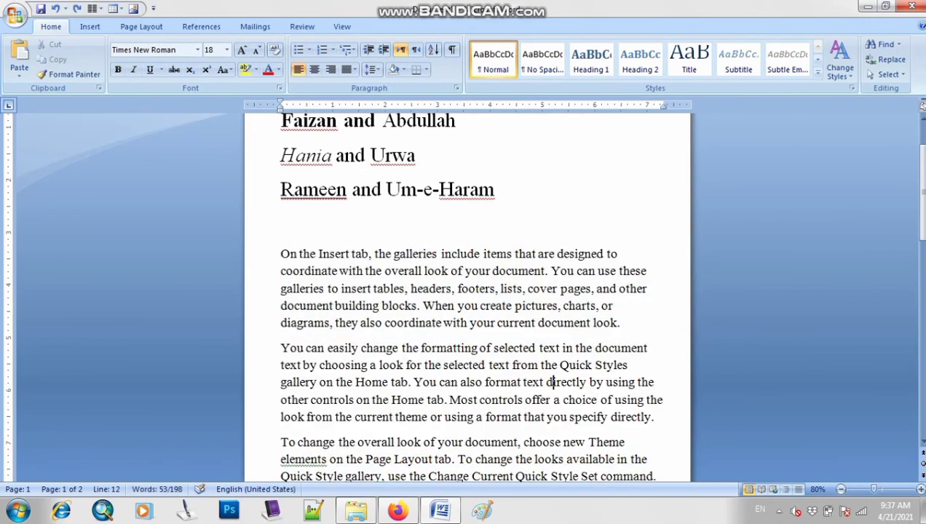
Select the first sample paragraph, open the Windows On-Screen Keyboard and move it clear of the paragraph
{"action": "scroll", "coordinate": [552, 384], "scroll_direction": "down", "scroll_amount": 1}
{"action": "left_click", "coordinate": [920, 489]}
{"action": "scroll", "coordinate": [467, 297], "scroll_direction": "up", "scroll_amount": 3}
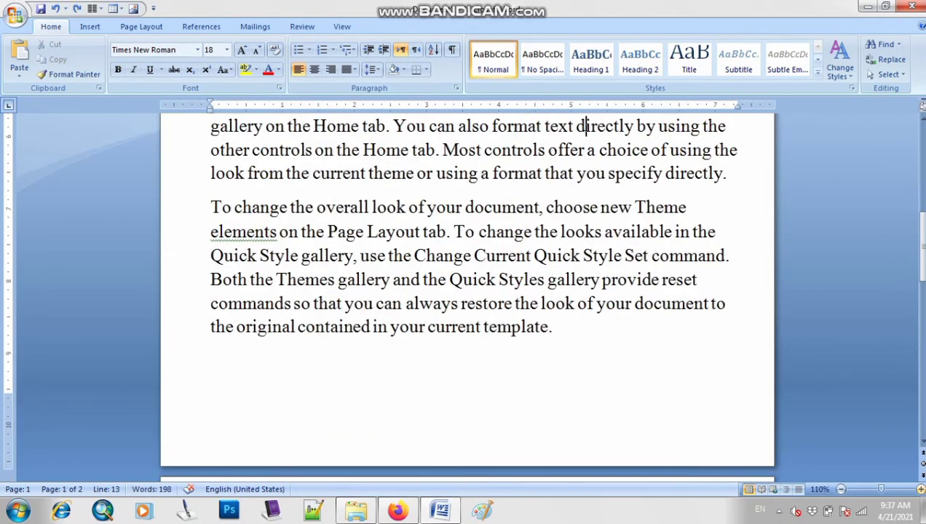
{"action": "scroll", "coordinate": [467, 297], "scroll_direction": "up", "scroll_amount": 5}
{"action": "scroll", "coordinate": [467, 297], "scroll_direction": "down", "scroll_amount": 1}
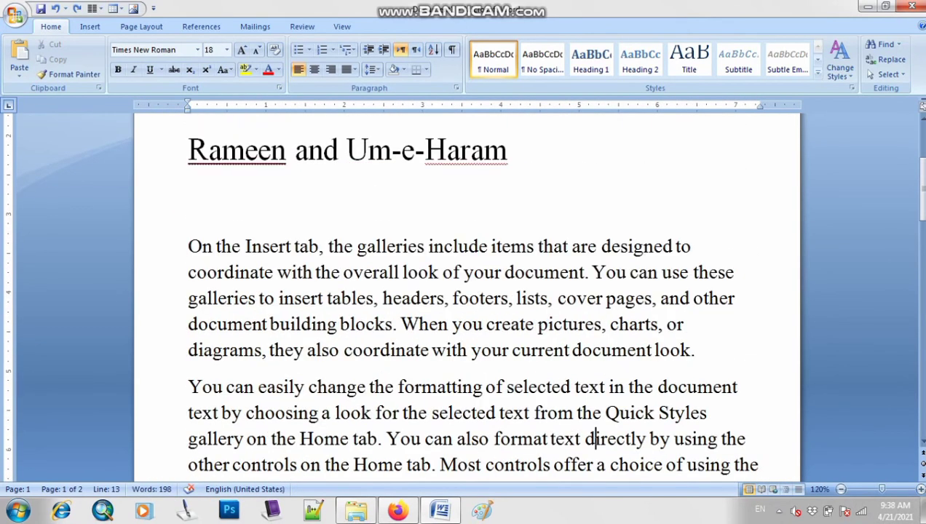
{"action": "left_click_drag", "start_coordinate": [188, 246], "coordinate": [693, 351]}
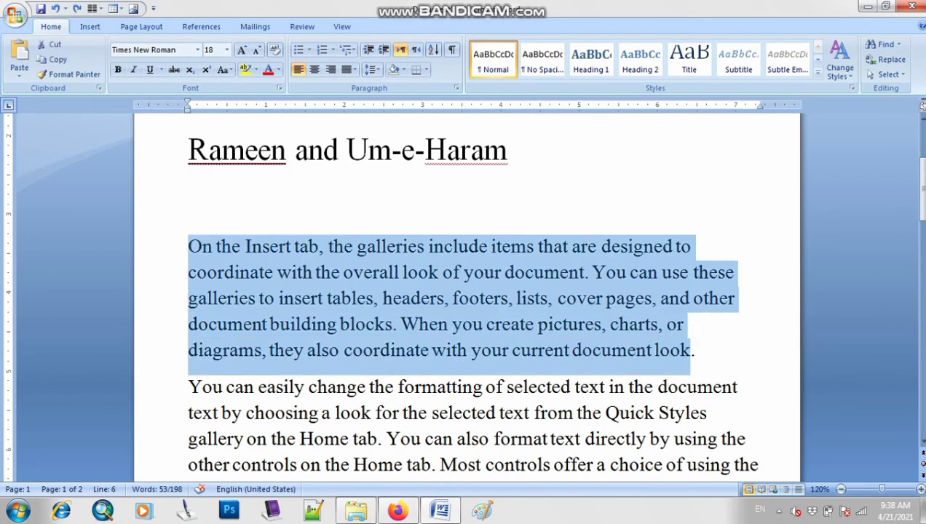
{"action": "left_click", "coordinate": [17, 511]}
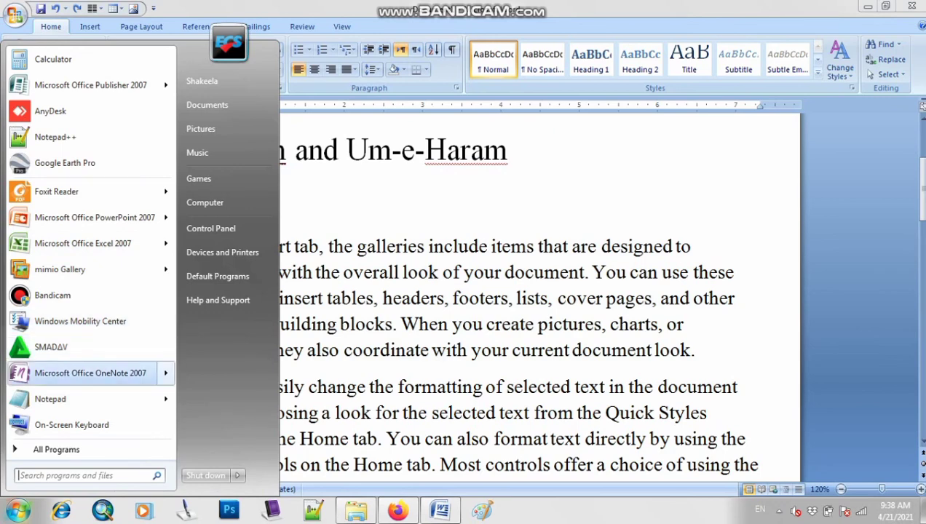
{"action": "left_click", "coordinate": [72, 425]}
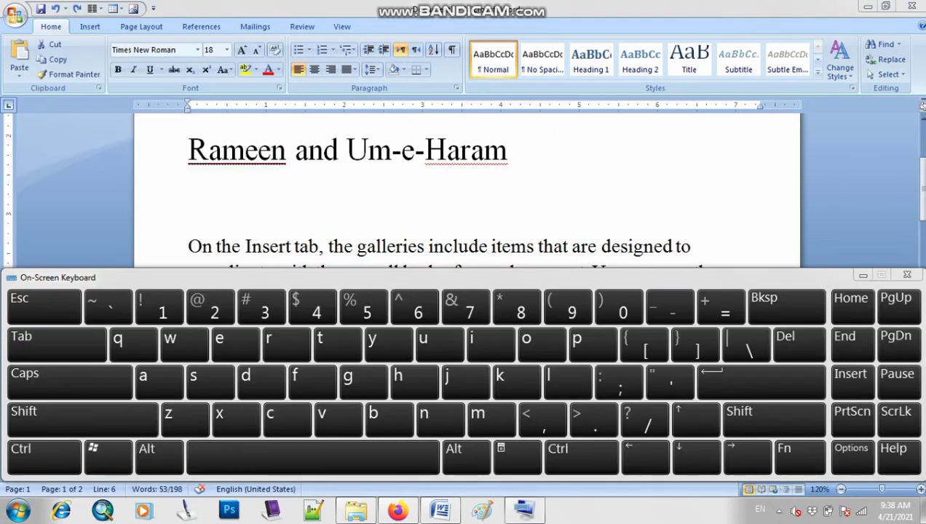
{"action": "left_click_drag", "start_coordinate": [219, 277], "coordinate": [230, 11]}
Make the selected paragraph beginning "On the Insert tab" bold, using the On-Screen Keyboard
{"action": "key", "text": "ctrl"}
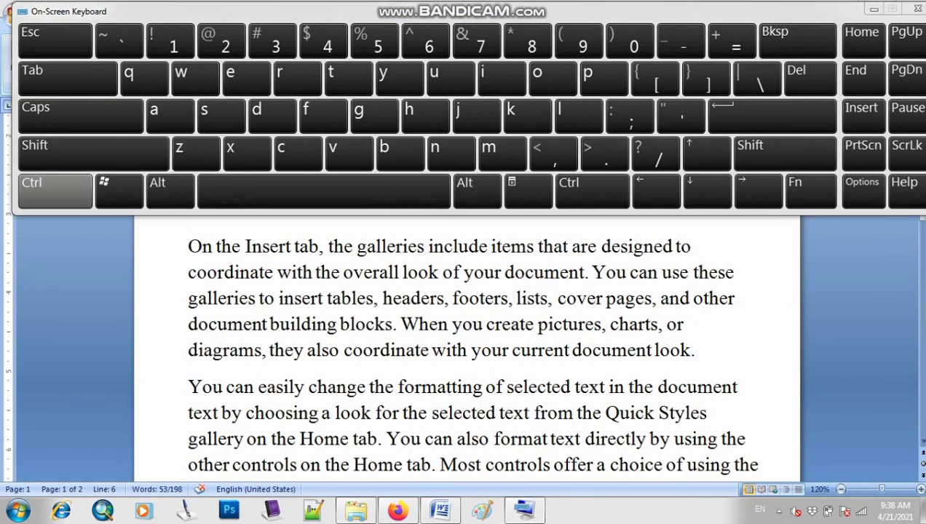
{"action": "key", "text": "ctrl"}
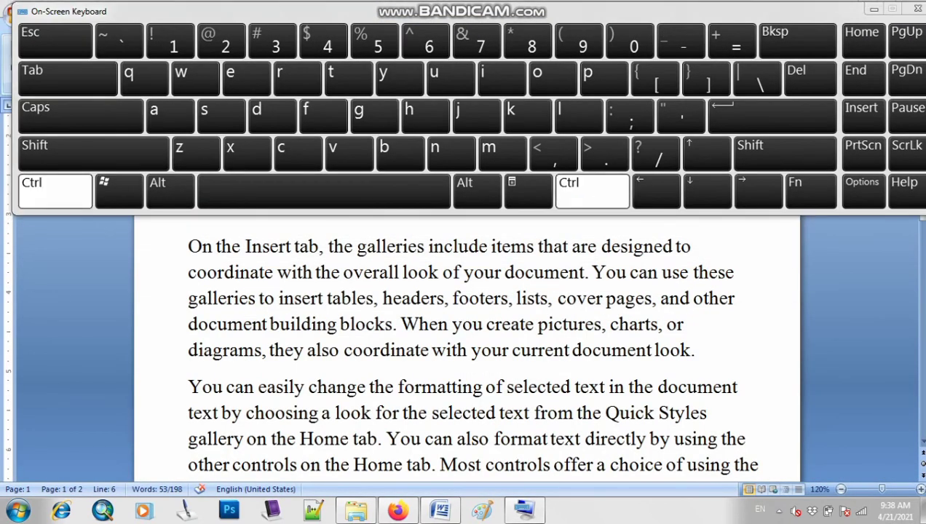
{"action": "left_click", "coordinate": [440, 510]}
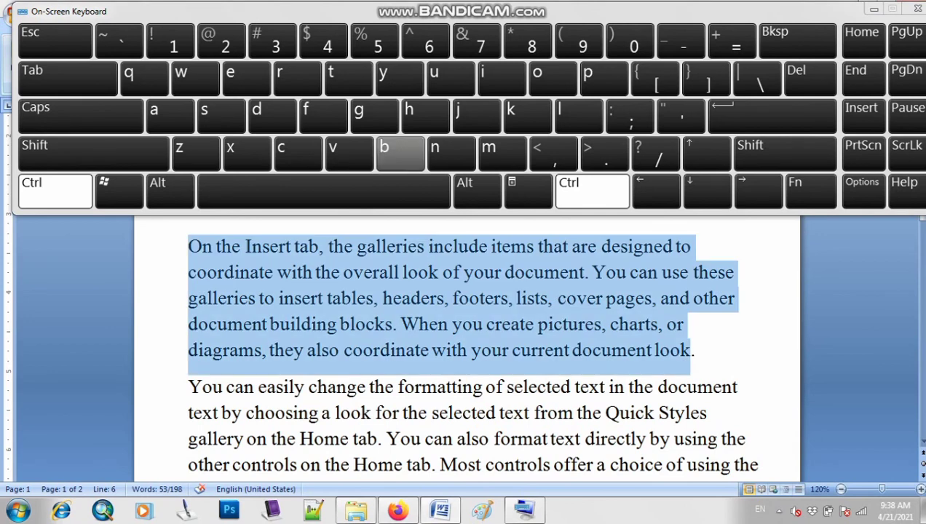
{"action": "left_click", "coordinate": [400, 153]}
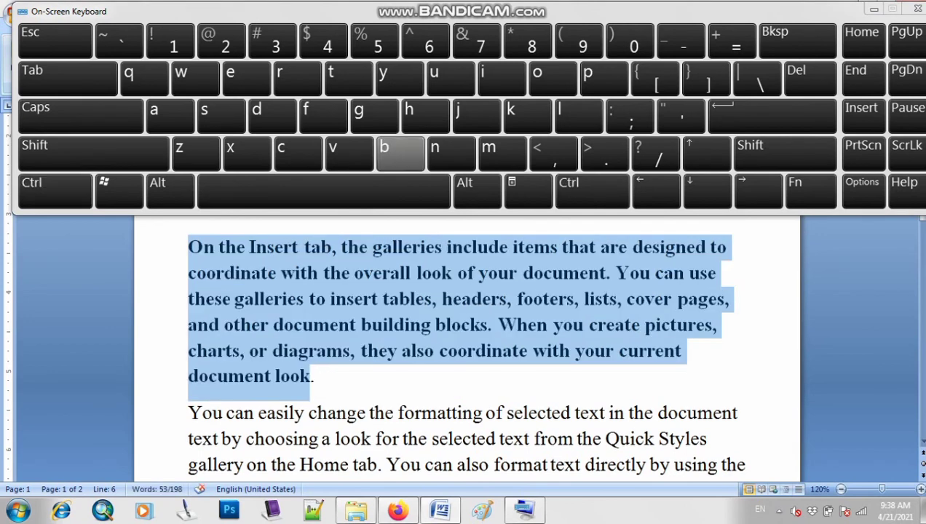
Make the second paragraph, beginning "You can easily change the formatting", italic using the On-Screen Keyboard
{"action": "scroll", "coordinate": [466, 350], "scroll_direction": "down", "scroll_amount": 2}
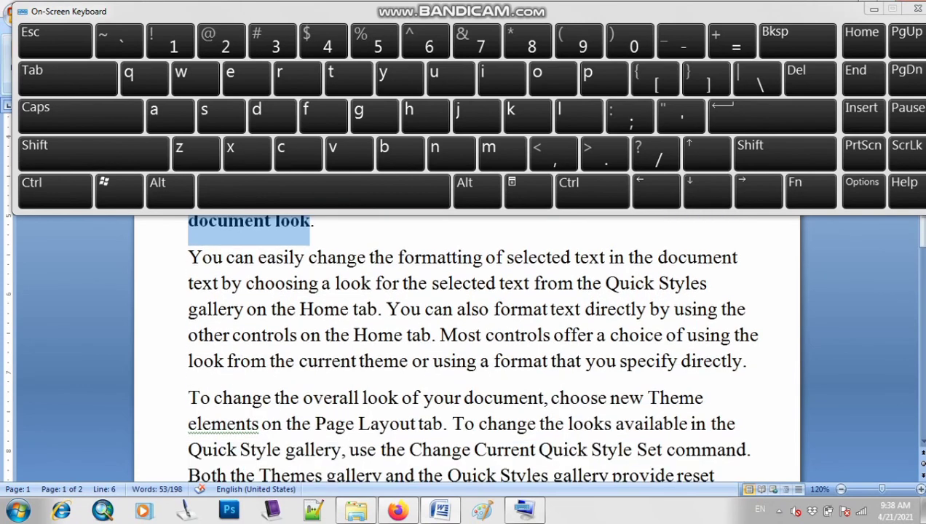
{"action": "left_click_drag", "start_coordinate": [189, 258], "coordinate": [743, 362]}
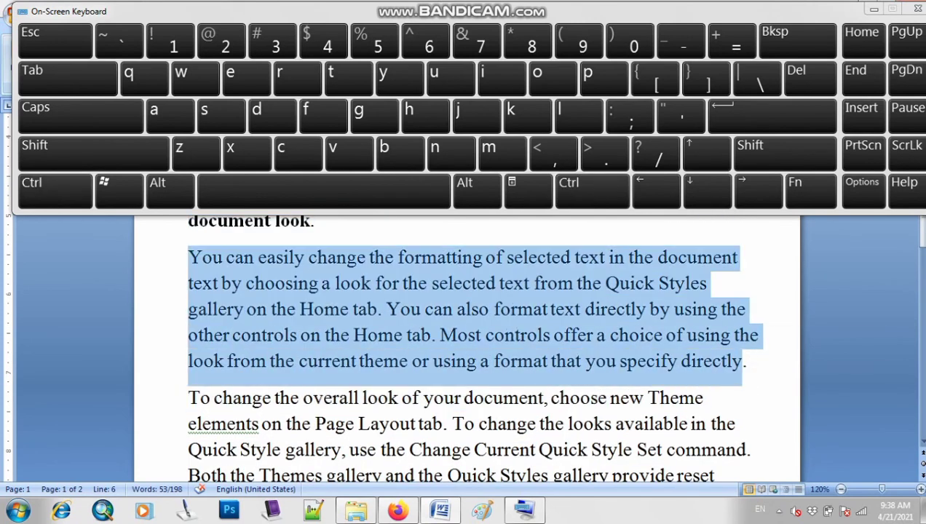
{"action": "left_click", "coordinate": [54, 191]}
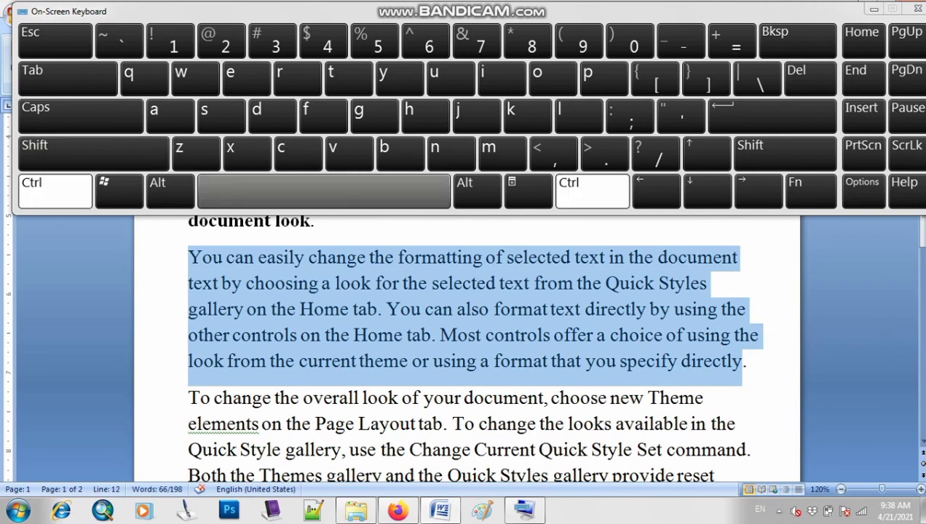
{"action": "left_click", "coordinate": [499, 77]}
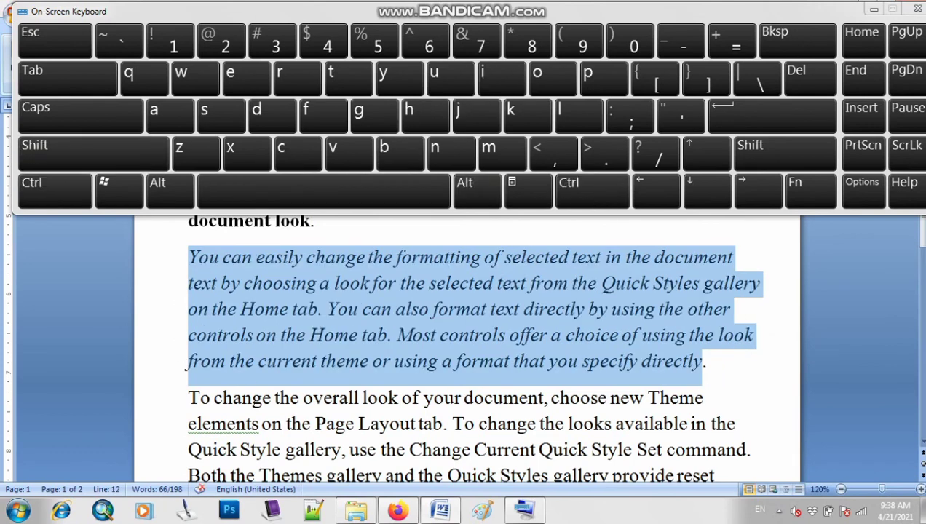
Underline the third paragraph, beginning "To change the overall look", using the On-Screen Keyboard
{"action": "scroll", "coordinate": [467, 350], "scroll_direction": "down", "scroll_amount": 3}
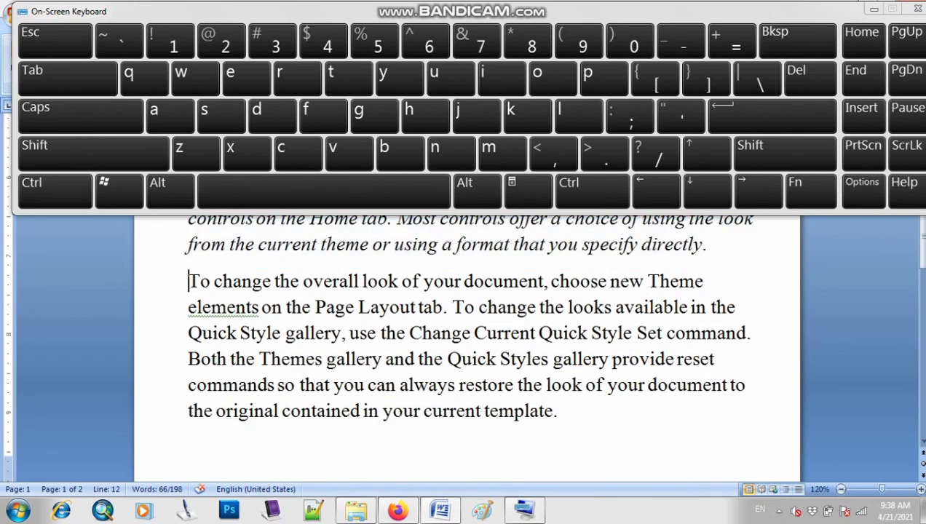
{"action": "left_click_drag", "start_coordinate": [188, 281], "coordinate": [554, 412]}
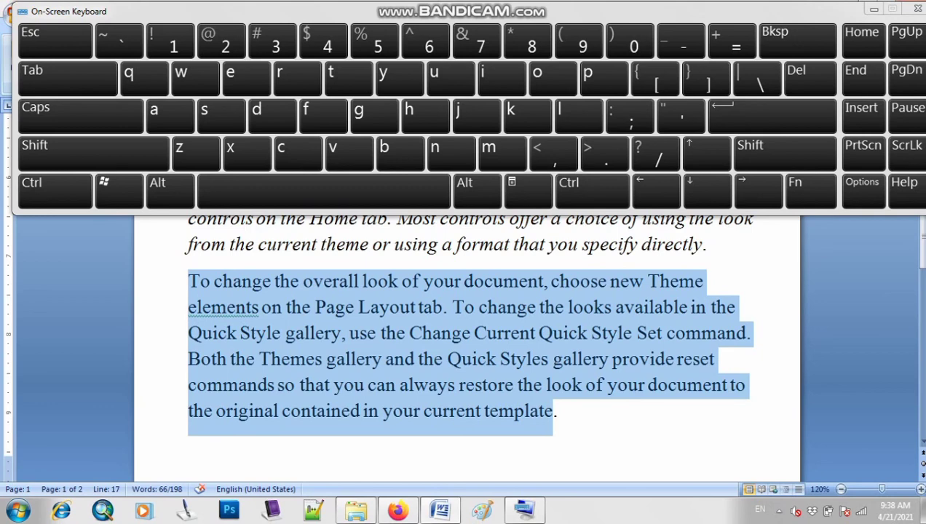
{"action": "key", "text": "ctrl"}
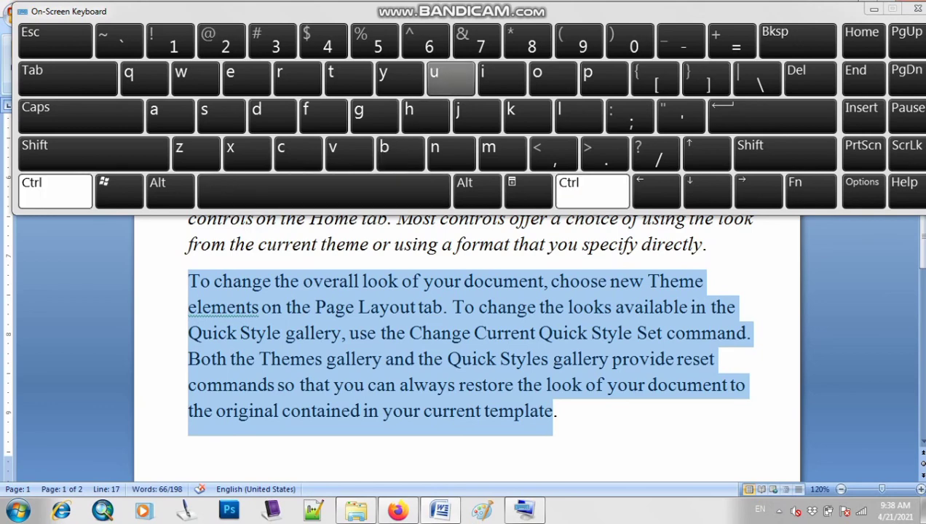
{"action": "left_click", "coordinate": [451, 78]}
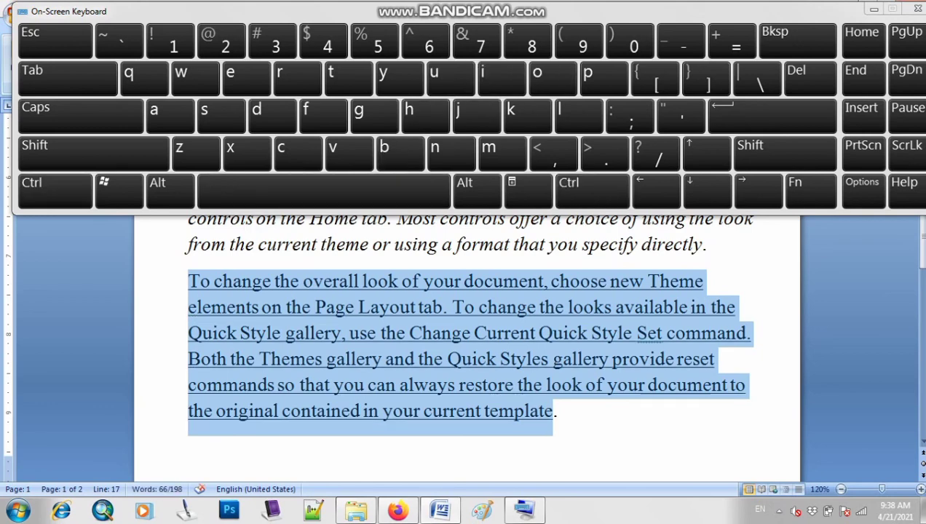
{"action": "left_click", "coordinate": [559, 412]}
Minimize the On-Screen Keyboard and review the formatted document at 60% zoom
{"action": "left_click", "coordinate": [874, 10]}
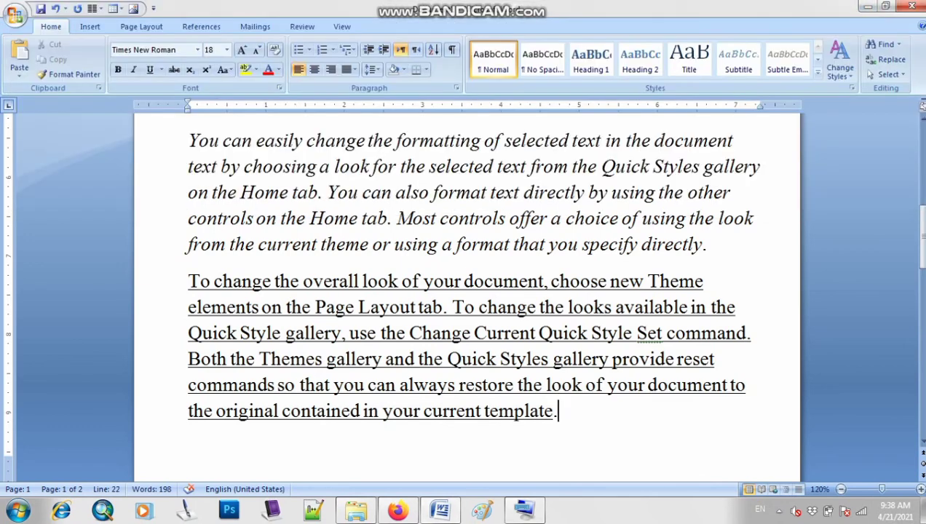
{"action": "left_click", "coordinate": [841, 489]}
{"action": "left_click", "coordinate": [841, 489]}
{"action": "left_click", "coordinate": [841, 490]}
{"action": "left_click", "coordinate": [841, 489]}
{"action": "left_click", "coordinate": [841, 489]}
{"action": "left_click", "coordinate": [841, 489]}
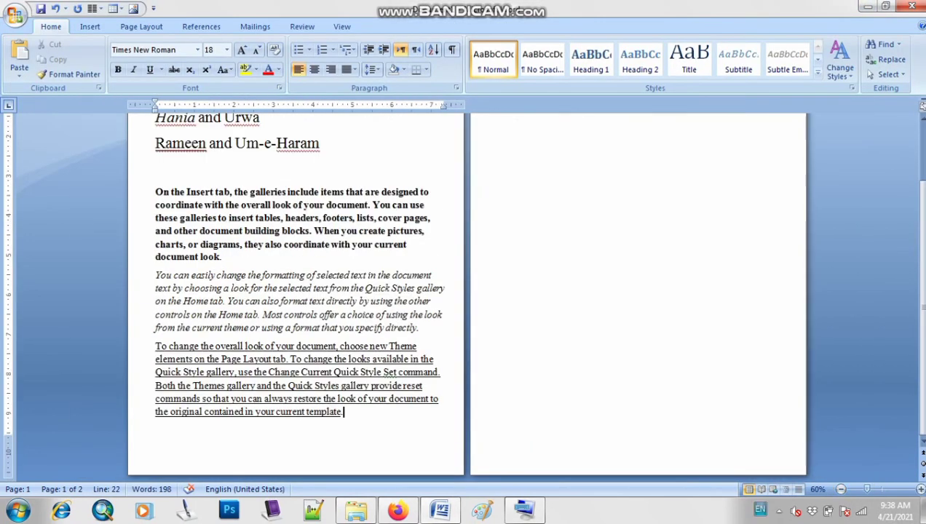
{"action": "scroll", "coordinate": [468, 297], "scroll_direction": "up", "scroll_amount": 1}
{"action": "scroll", "coordinate": [468, 297], "scroll_direction": "up", "scroll_amount": 1}
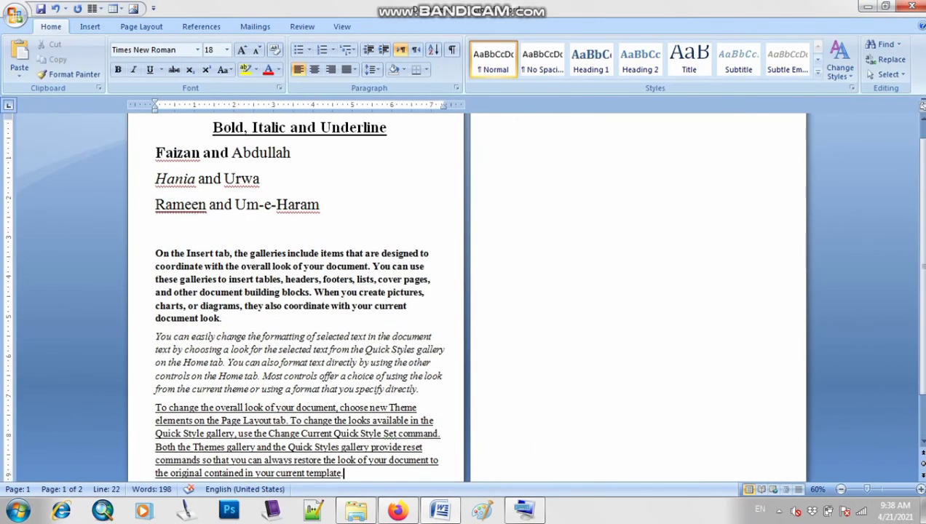
{"action": "scroll", "coordinate": [467, 297], "scroll_direction": "down", "scroll_amount": 1}
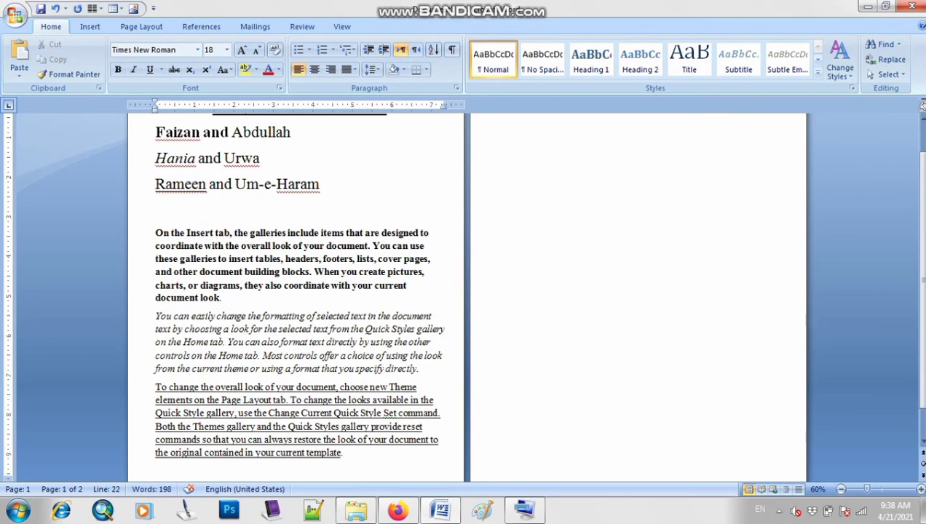
Delete empty lines on the blank second page
{"action": "left_click", "coordinate": [499, 236]}
{"action": "key", "text": "BackSpace"}
{"action": "key", "text": "BackSpace"}
{"action": "key", "text": "BackSpace"}
{"action": "key", "text": "BackSpace"}
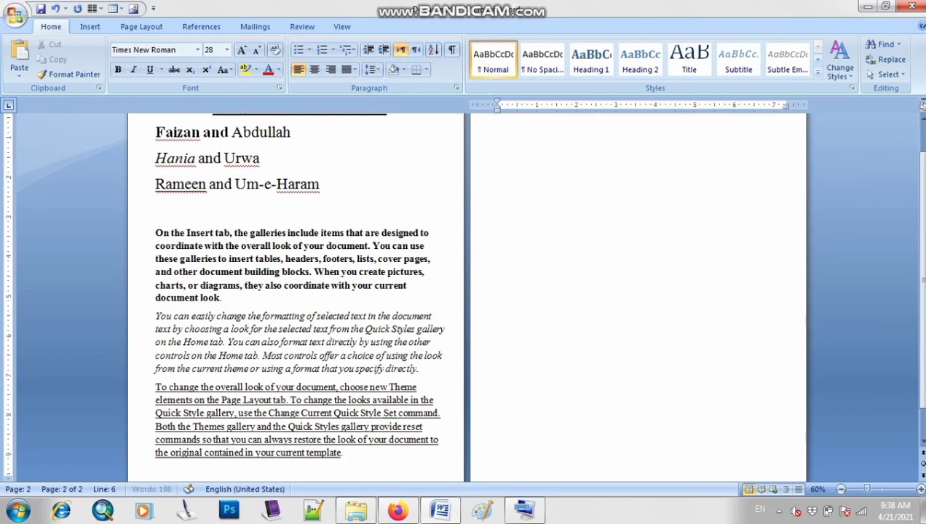